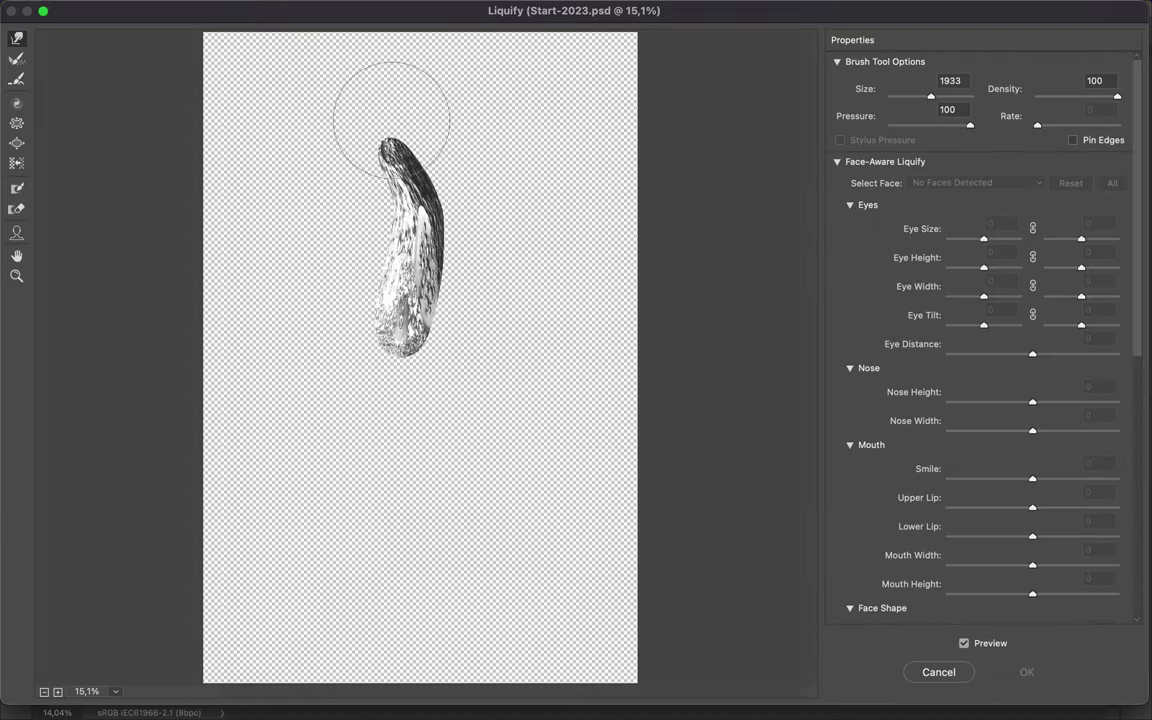
Warp the chrome shape into a large swirl with Liquify and commit it.
mouse_move(306, 571)
left_mouse_down()
mouse_move(296, 231)
mouse_move(240, 130)
mouse_move(141, 509)
mouse_move(100, 334)
mouse_move(240, 200)
left_mouse_up()
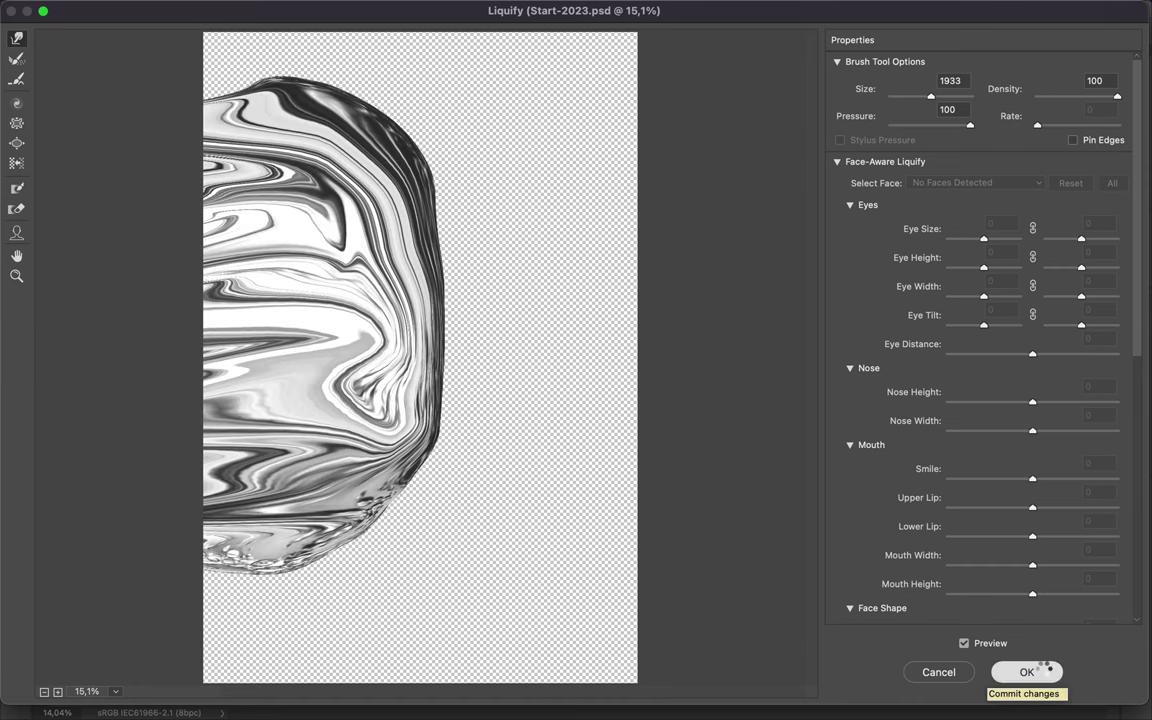
left_click(1026, 672)
key("v")
Select the centre chrome shape's layer and bring up the alignment options.
left_click(943, 534)
left_click(996, 600)
left_click(525, 31)
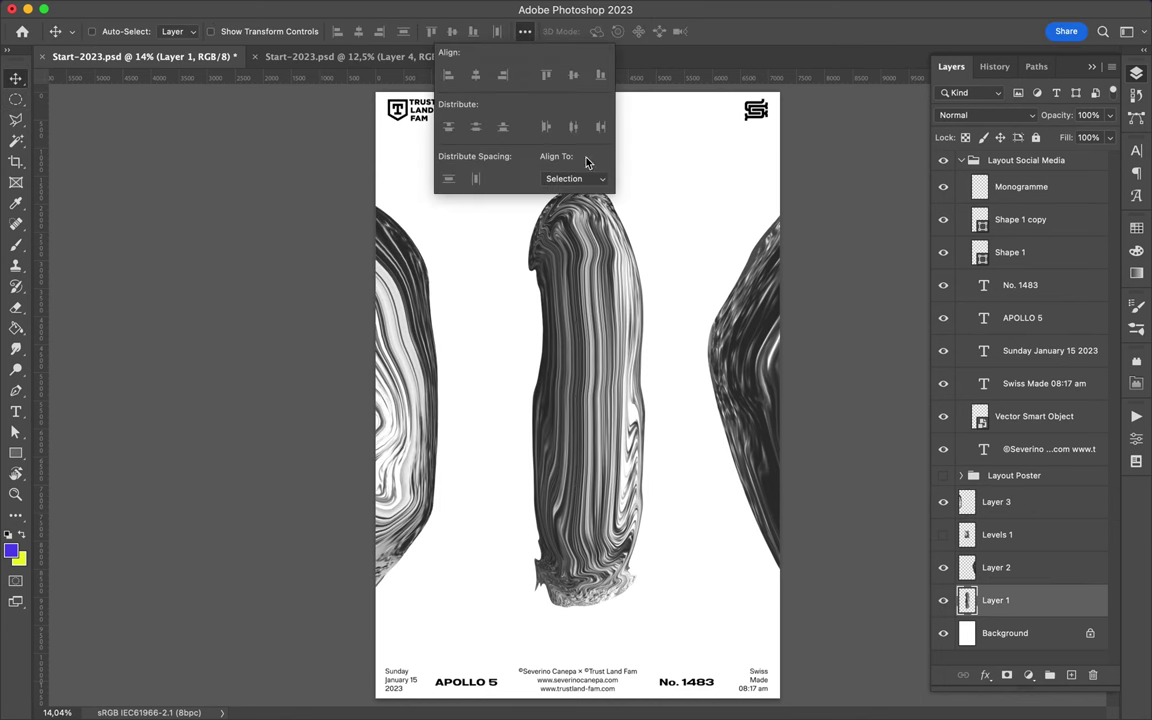
Centre the chrome shape horizontally and move the left and right shapes toward the centre.
left_click(479, 82)
mouse_move(445, 411)
left_mouse_down()
mouse_move(327, 405)
mouse_move(406, 457)
mouse_move(423, 420)
left_mouse_up()
left_click_drag(782, 378, 715, 378)
Group the right shape's layer and add a new empty layer for brush painting.
key("ctrl+g")
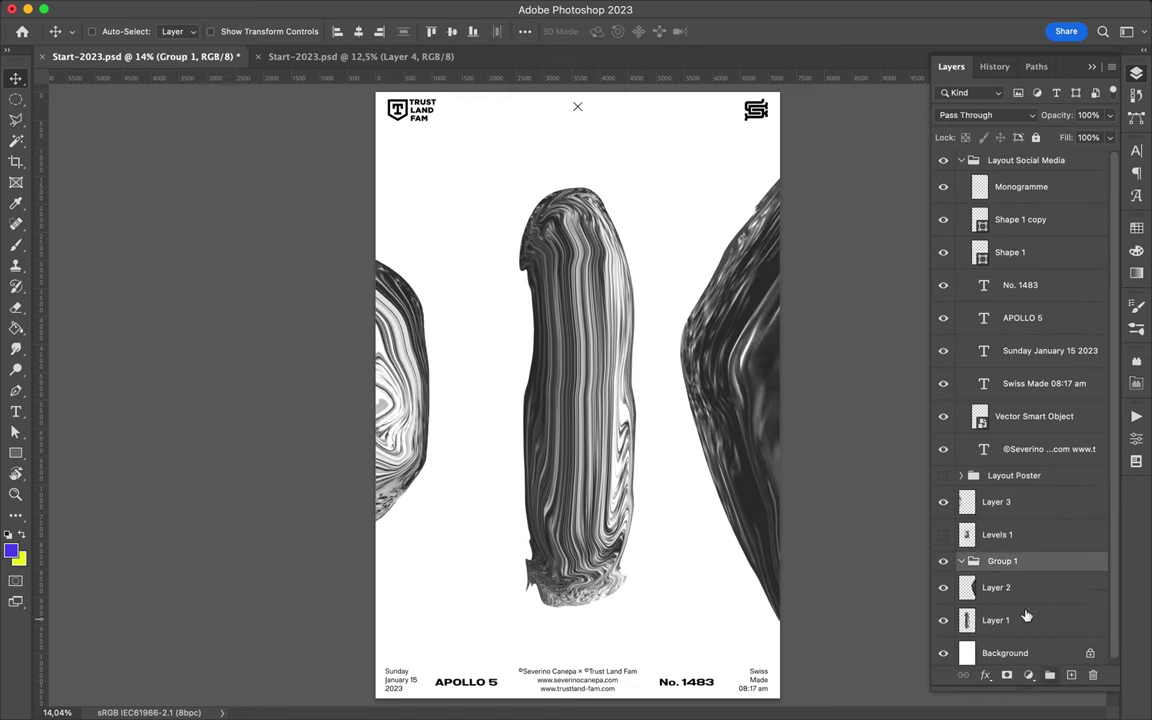
left_click(961, 558)
key("ctrl+shift+alt+n")
key("b")
Pick magenta from the swatches as the paint colour, then select the left shape's layer.
left_click(1136, 228)
left_click(1136, 250)
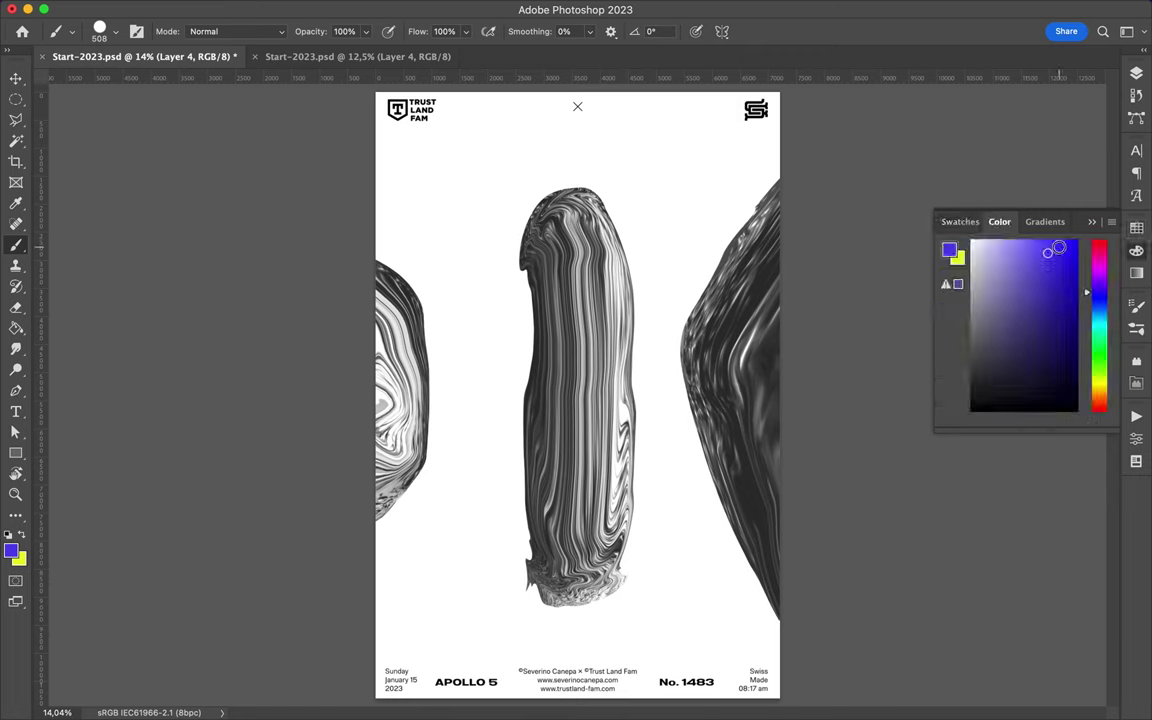
left_click(960, 221)
left_click(946, 269)
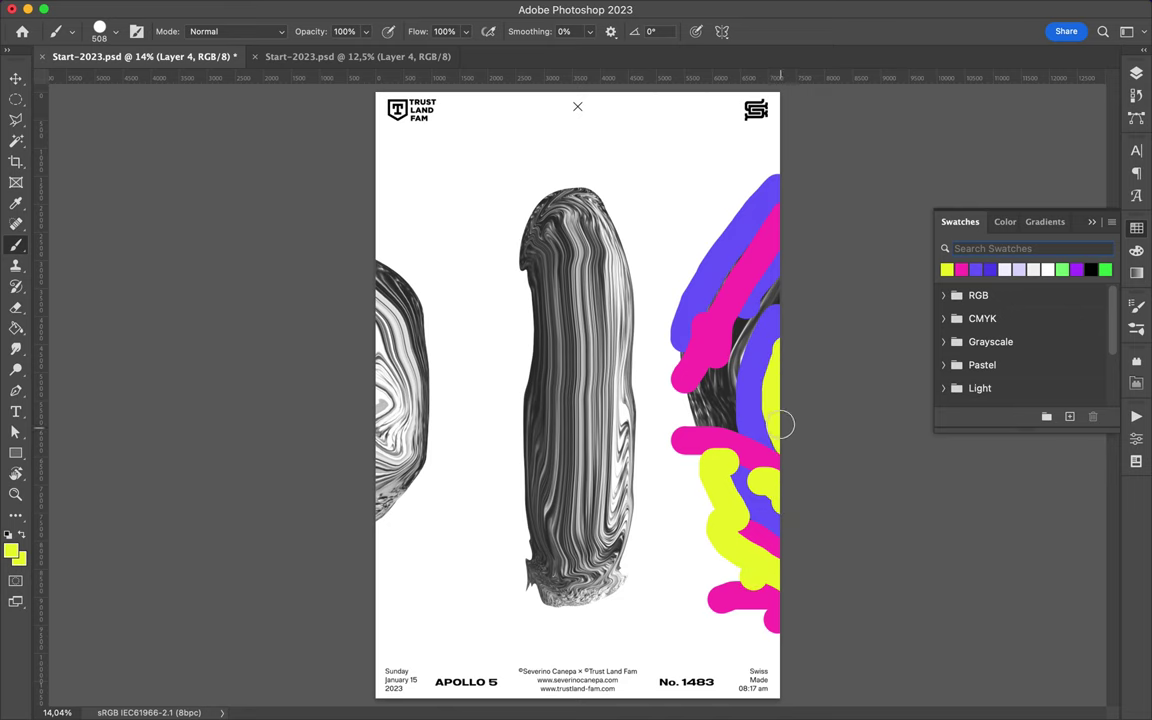
left_click(1136, 73)
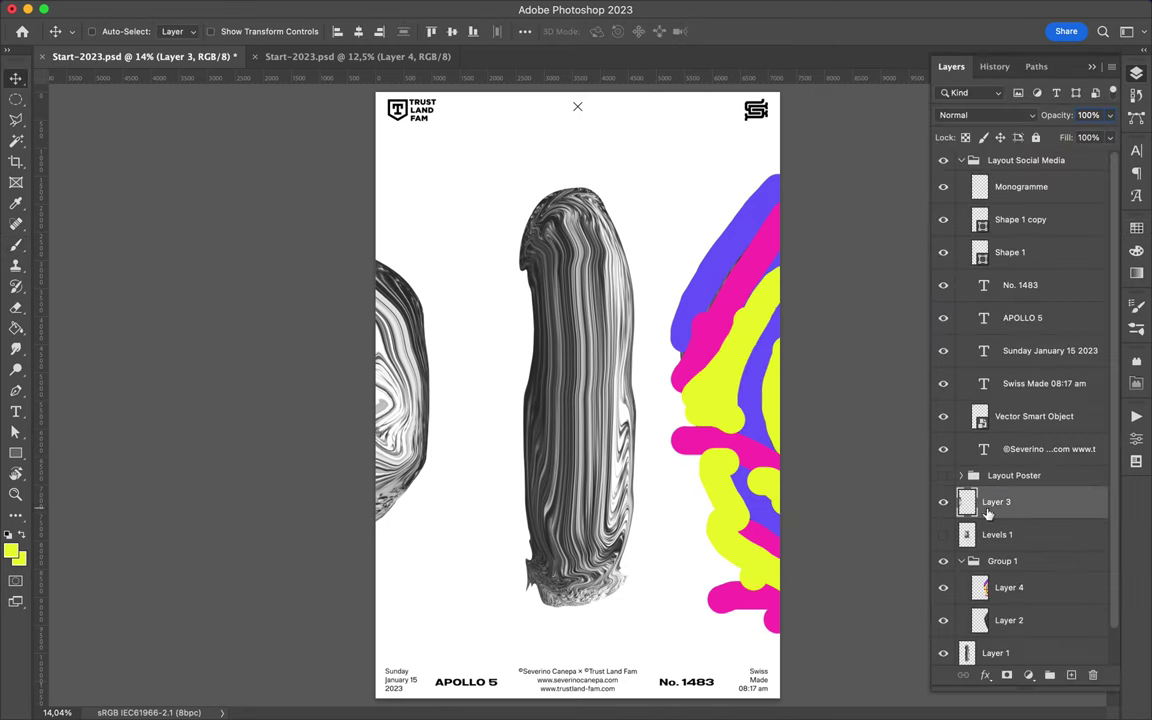
Group the left shape with a new paint layer and check the brush preset settings.
key("ctrl+alt+shift+n")
right_click(388, 476)
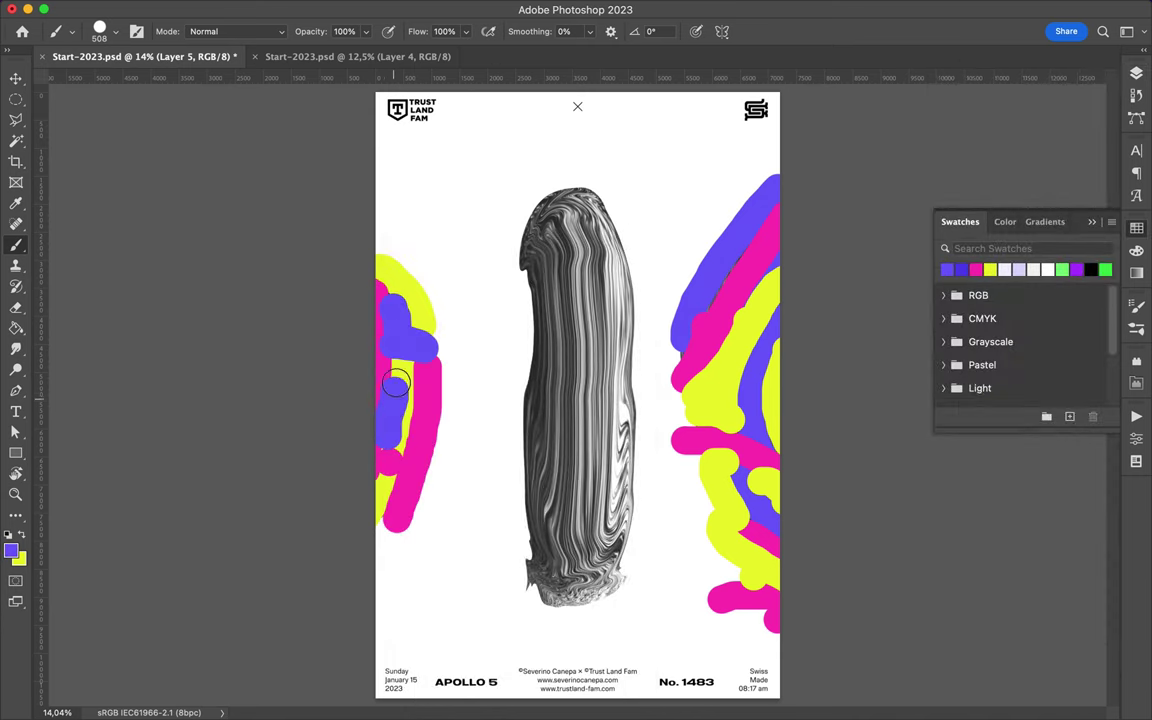
left_click(1136, 73)
Group the centre shape's Layer 1 and add a paint layer above it.
left_click(961, 495)
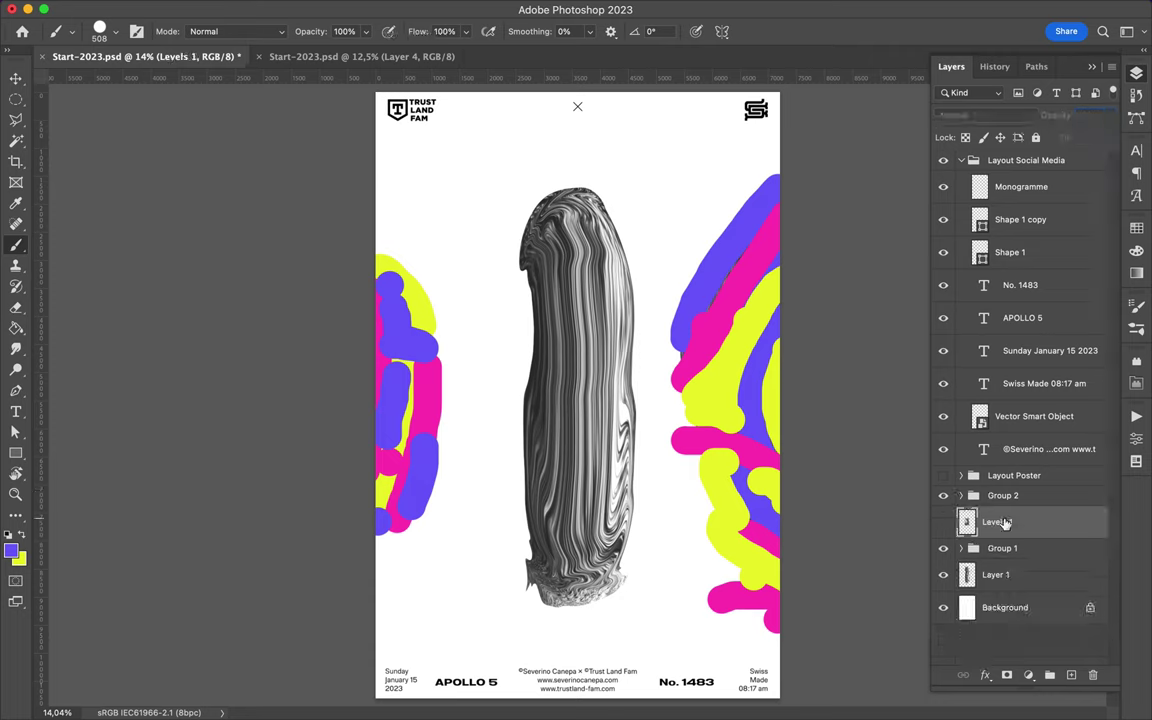
left_click(1000, 545)
key("ctrl+g")
left_click(961, 535)
Paint purple strokes across the centre shape, then another stroke in a new swatch colour.
left_click_drag(593, 345, 593, 505)
left_click_drag(505, 525, 660, 535)
left_click_drag(505, 568, 650, 578)
left_click_drag(550, 255, 520, 290)
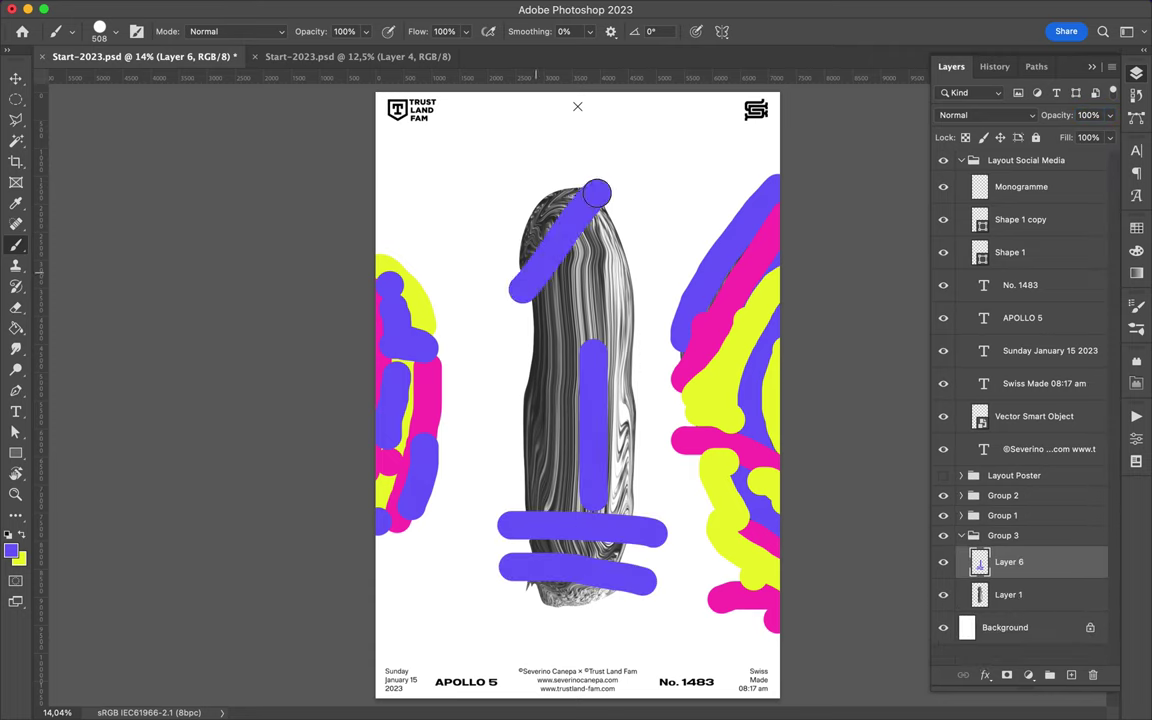
left_click(1136, 228)
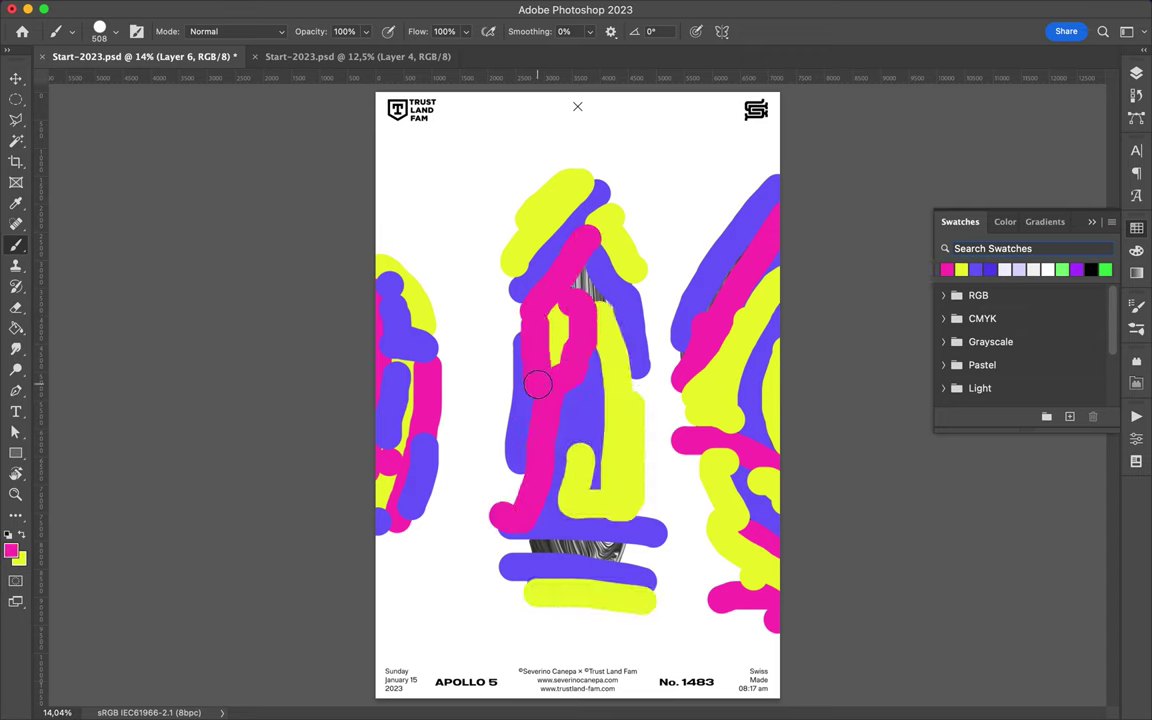
left_click_drag(530, 540, 620, 545)
Duplicate the centre strokes Layer 6 and start a Gaussian Blur on the copy.
key("v")
left_click(1136, 73)
key("ctrl+j")
left_click(985, 115)
key("Escape")
left_click(373, 8)
left_click(640, 285)
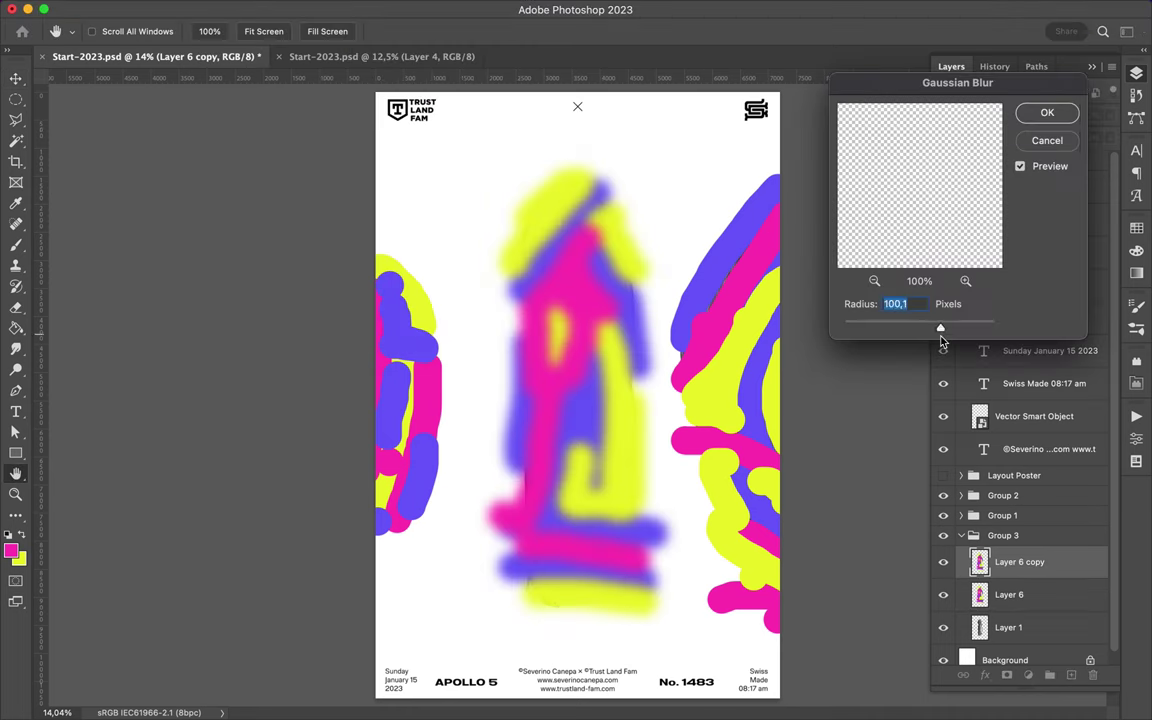
Blur the strokes copy, then reapply Gaussian Blur at about 459 px radius.
key("Return")
left_click(375, 8)
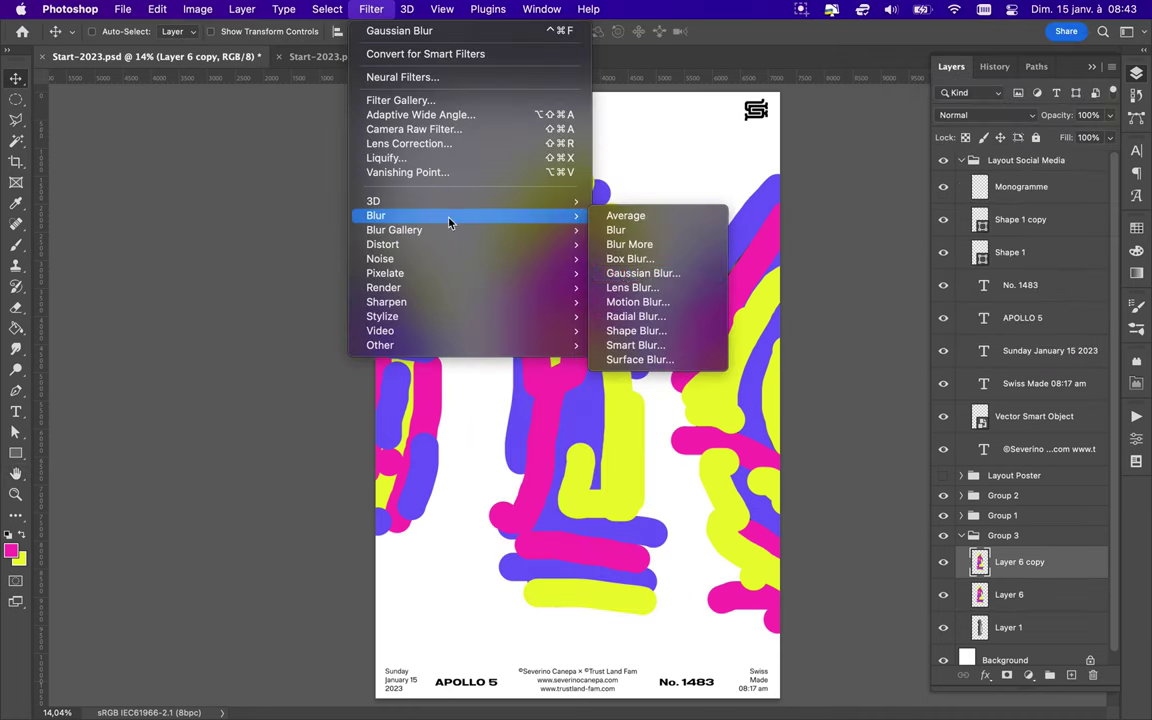
left_click(630, 278)
left_click_drag(948, 325, 980, 330)
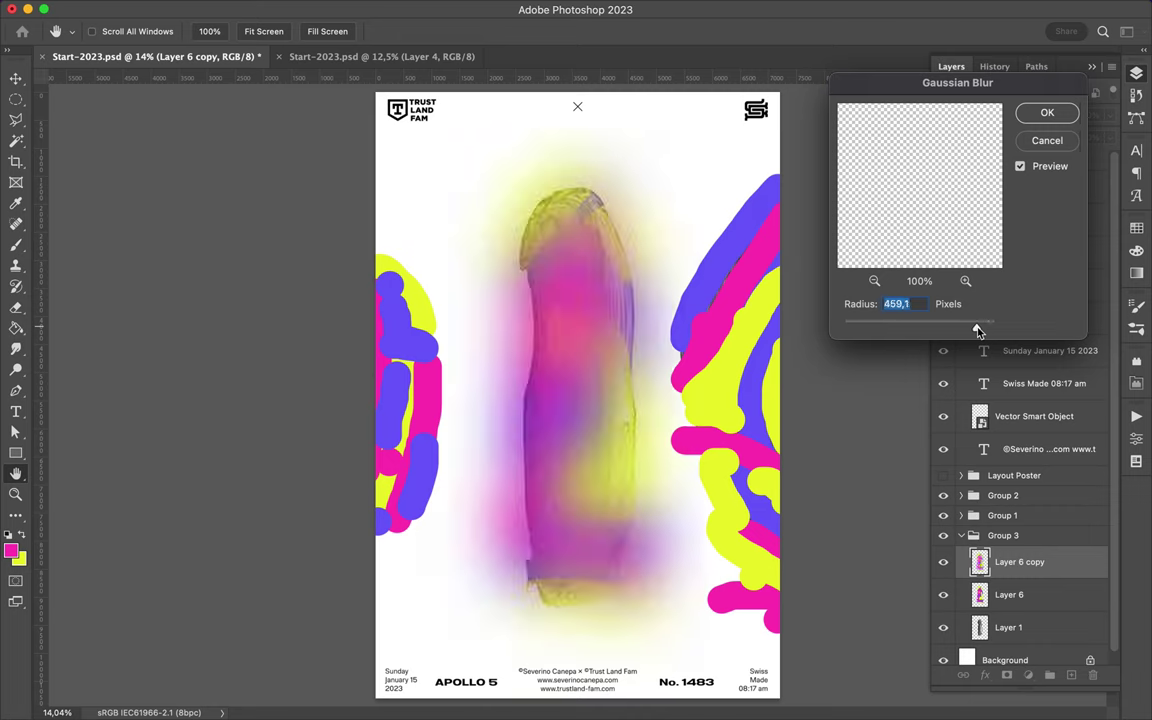
key("Return")
Duplicate the blurred strokes and set the copy's blend mode to Overlay.
key("ctrl+j")
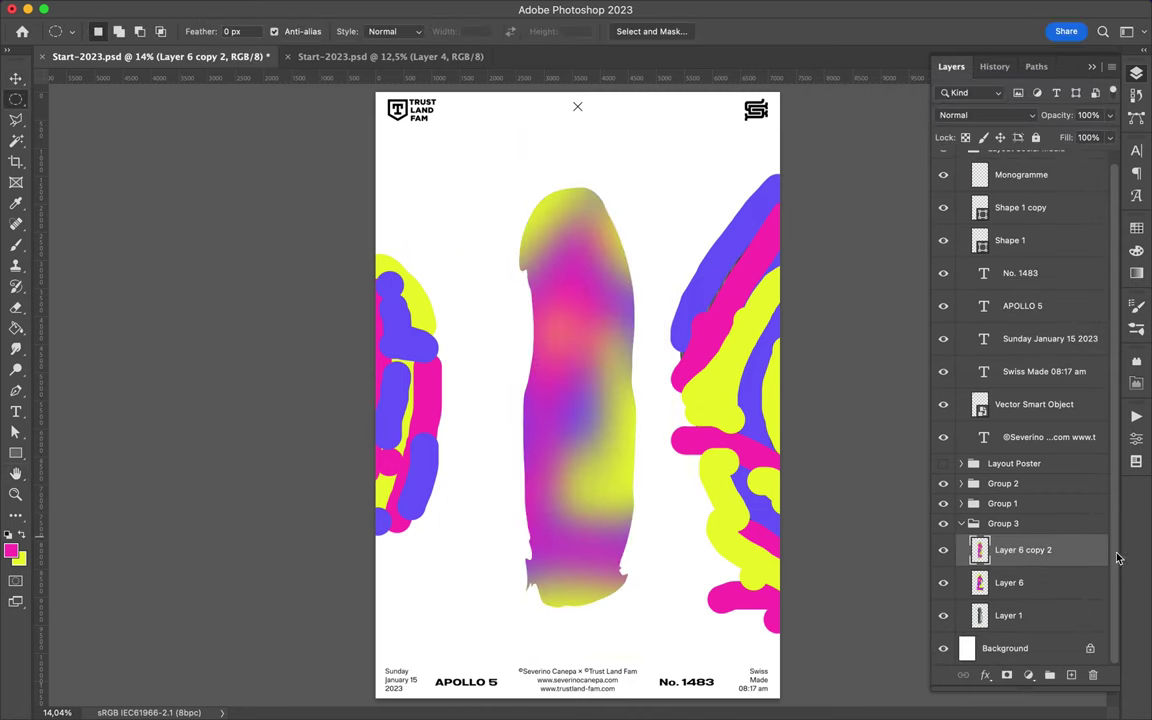
left_click(985, 115)
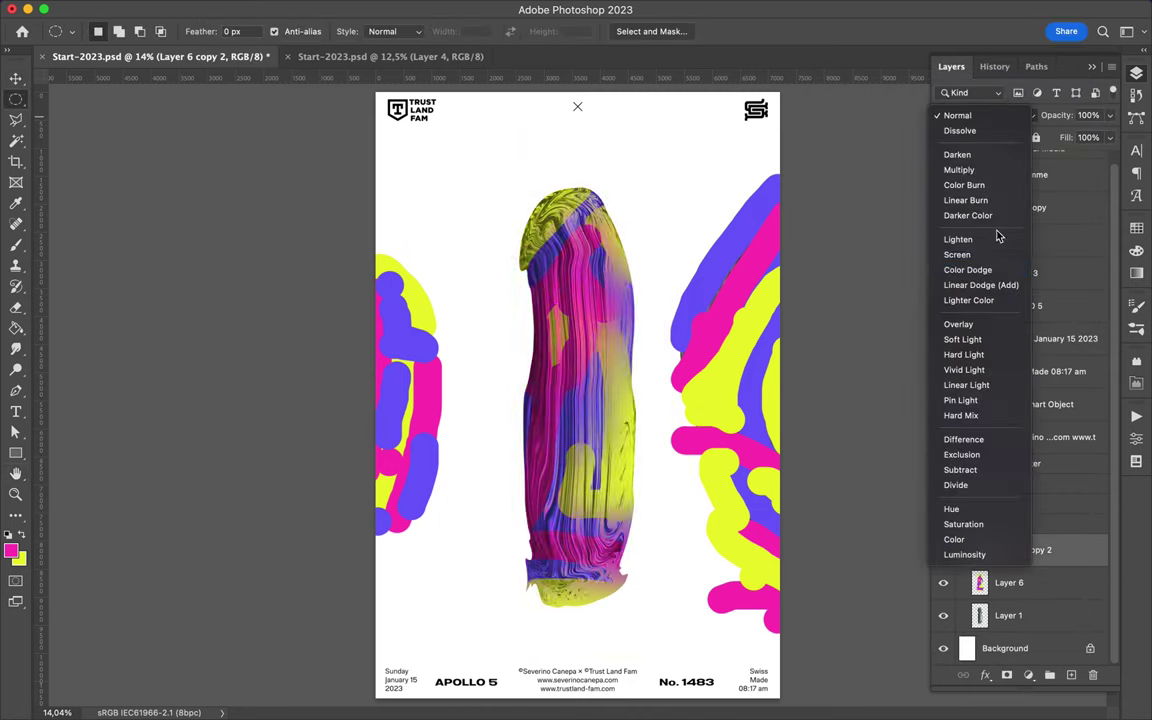
left_click(965, 298)
left_click(985, 115)
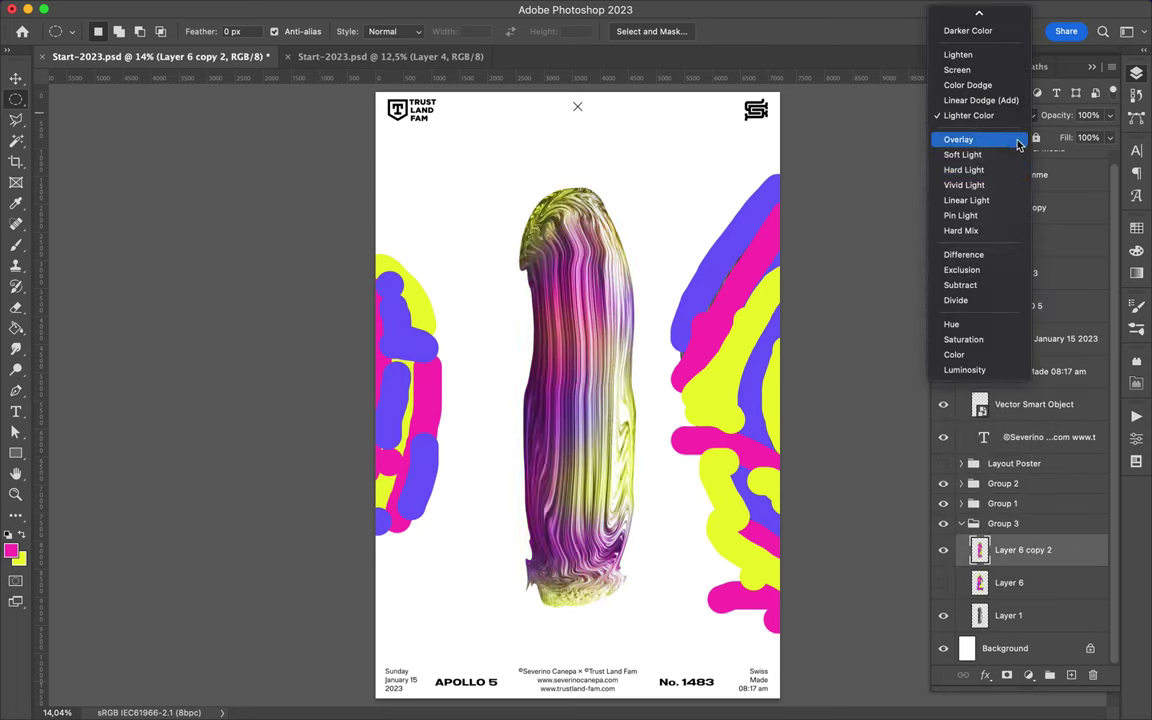
left_click(955, 144)
Duplicate the Overlay strokes layer and the right shape's Layer 4 strokes.
key("ctrl+j")
left_click(990, 115)
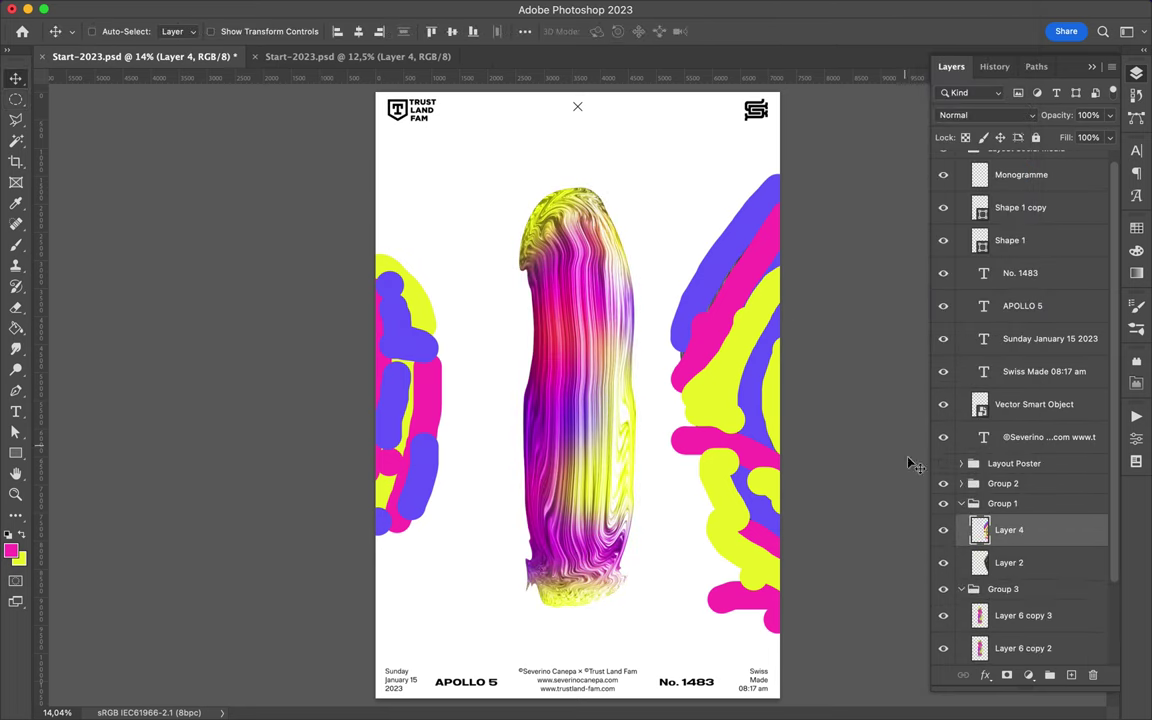
key("ctrl+j")
left_click(381, 8)
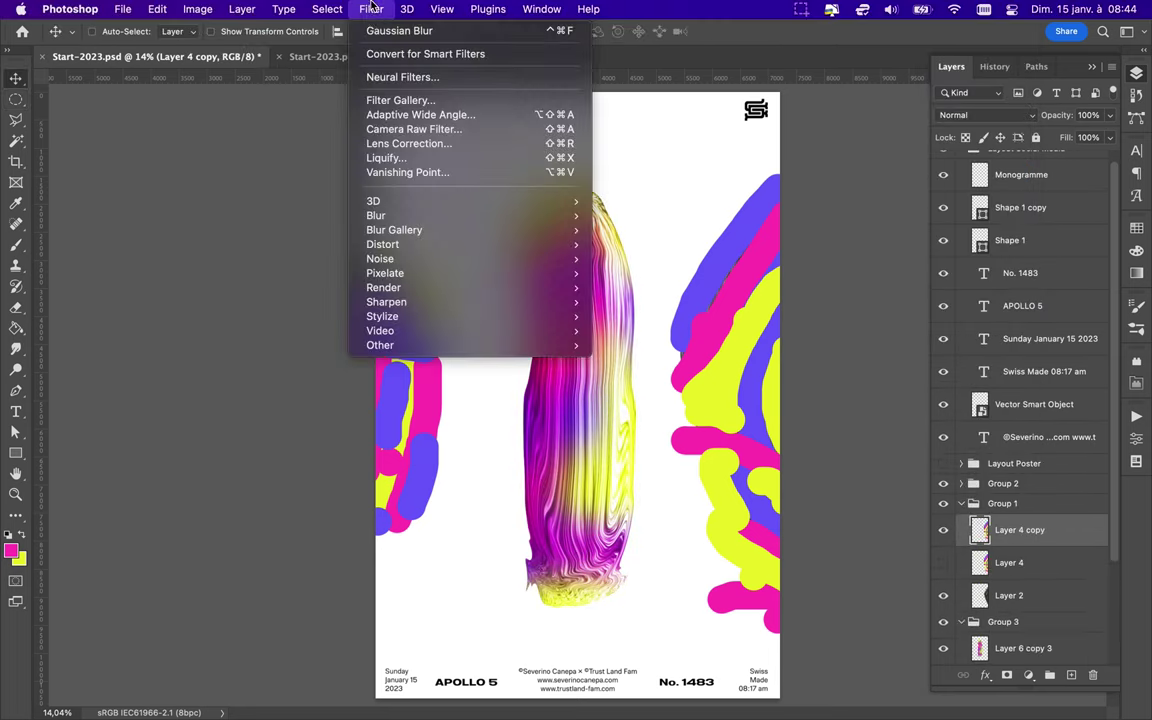
Gaussian-blur the Layer 4 copy, duplicate it, and merge the blurred copies.
left_click(400, 31)
key("Return")
key("ctrl+j")
key("ctrl+j")
key("ctrl+j")
key("ctrl+j")
left_click(1025, 495, "shift")
key("ctrl+e")
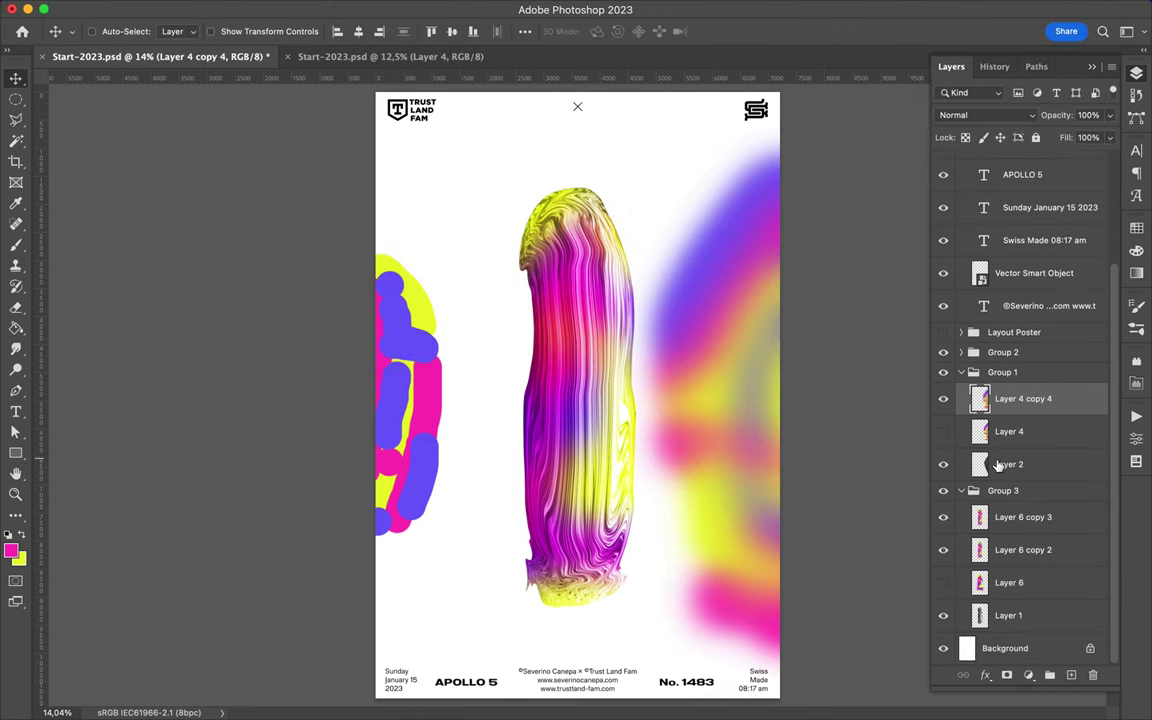
Clear the blur outside the shape and blend the copies in Color Dodge and Hard Light.
key("Delete")
key("ctrl+d")
key("m")
left_click(985, 115)
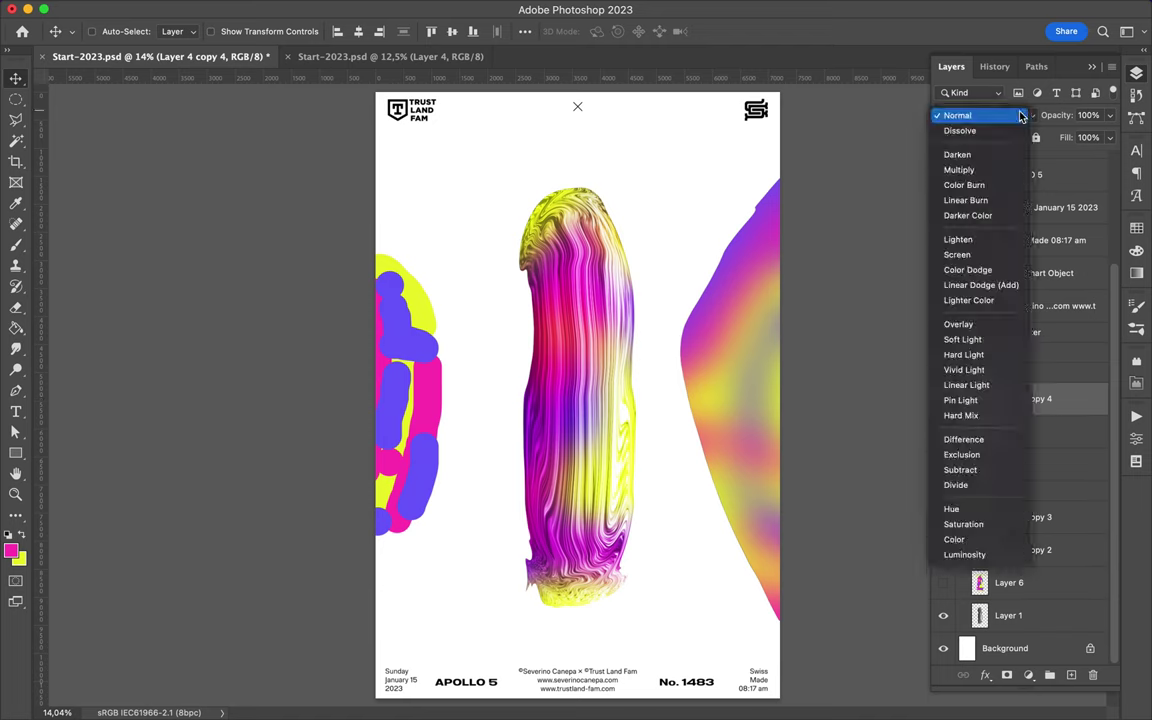
left_click(989, 270)
key("ctrl+j")
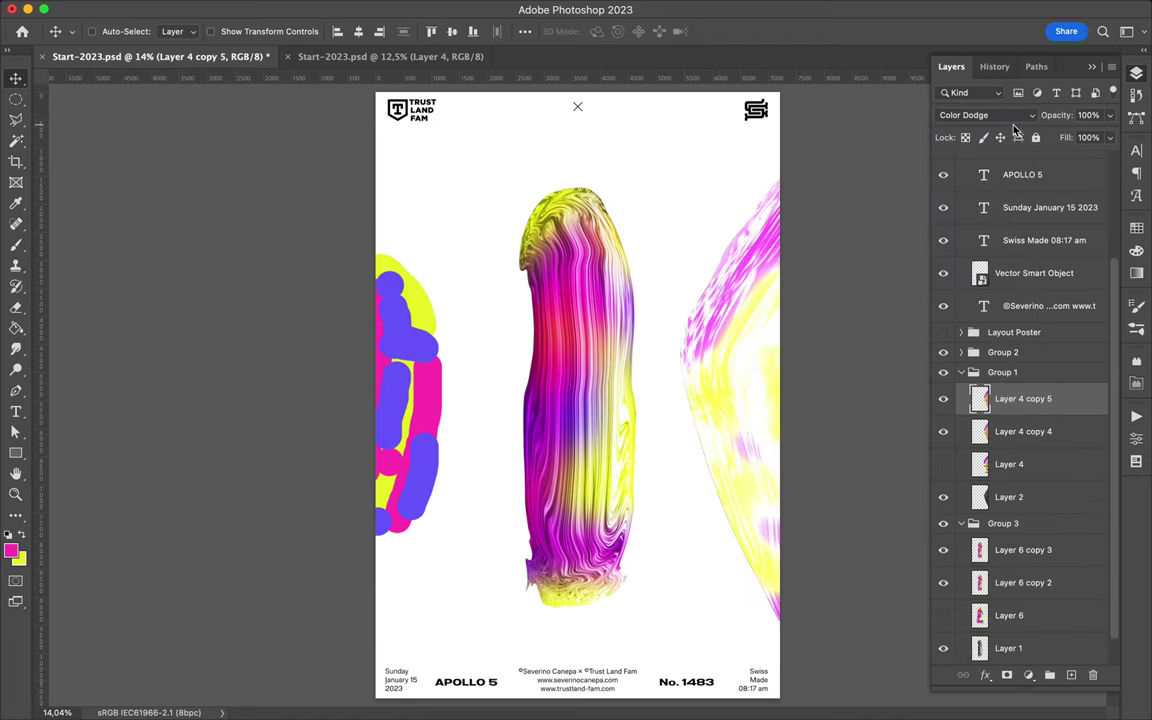
left_click(985, 115)
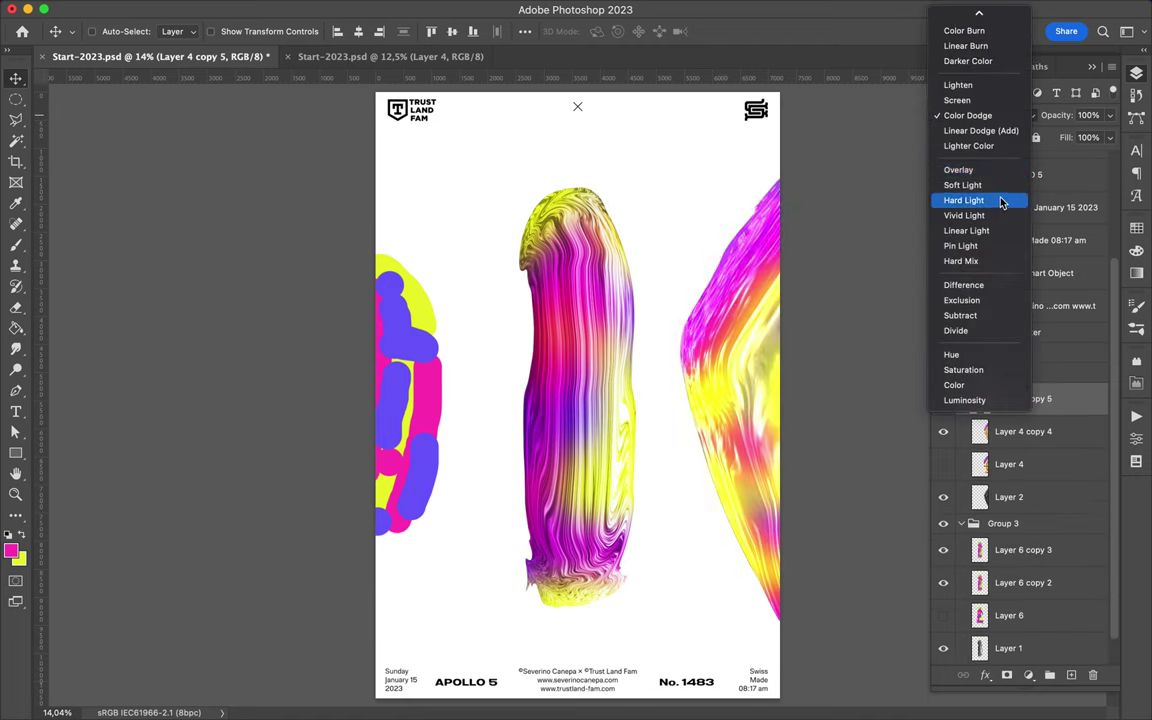
left_click(963, 200)
Duplicate the left shape's Layer 5 strokes and start a Gaussian Blur on the copy.
left_click(961, 352)
left_click(1010, 378)
key("ctrl+j")
left_click(371, 9)
left_click(640, 273)
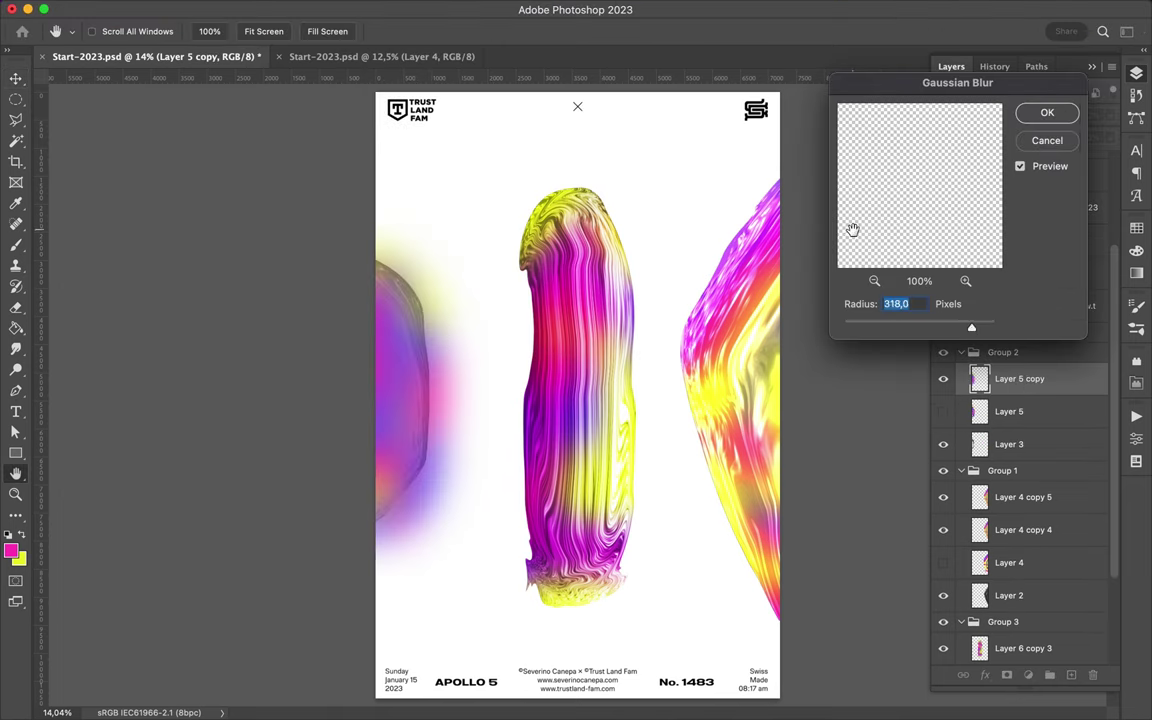
Apply the blur to the left strokes copy, duplicate it twice and merge the copies.
left_click(1047, 113)
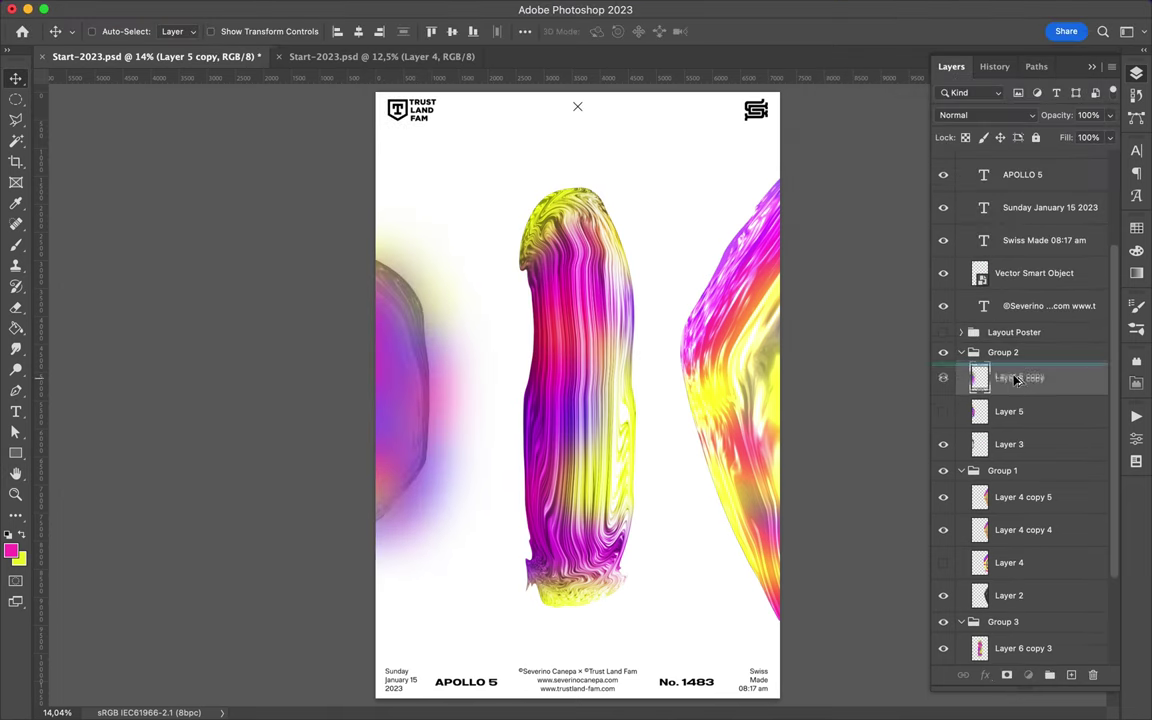
key("ctrl+j")
key("ctrl+j")
left_click(990, 442, "shift")
key("ctrl+j")
key("ctrl+j")
key("ctrl+e")
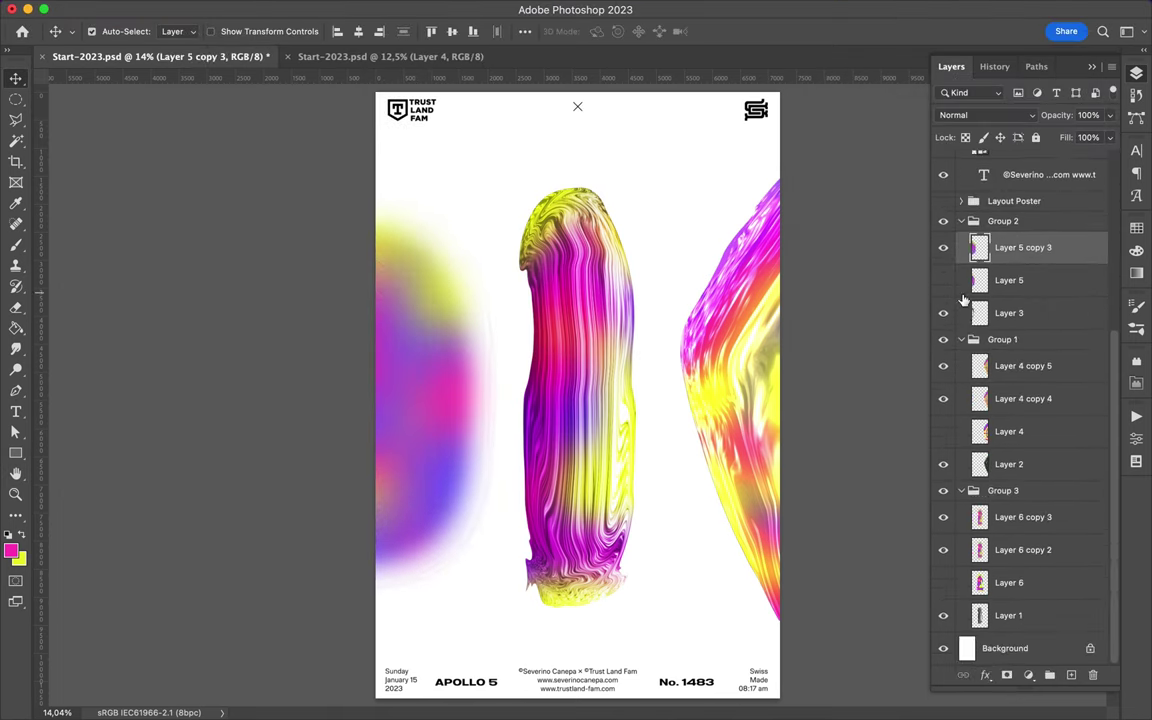
Add a slight extra blur to the merged copy and set it to Hard Light.
left_click(371, 9)
mouse_move(376, 215)
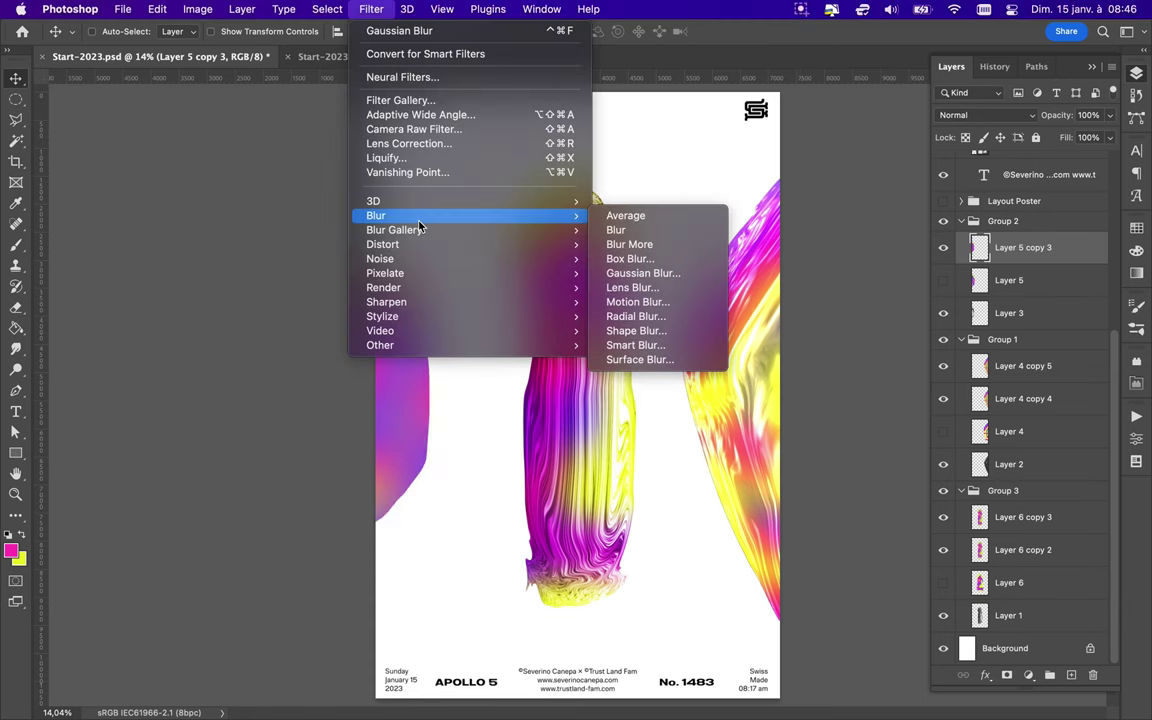
left_click(675, 247)
left_click(985, 115)
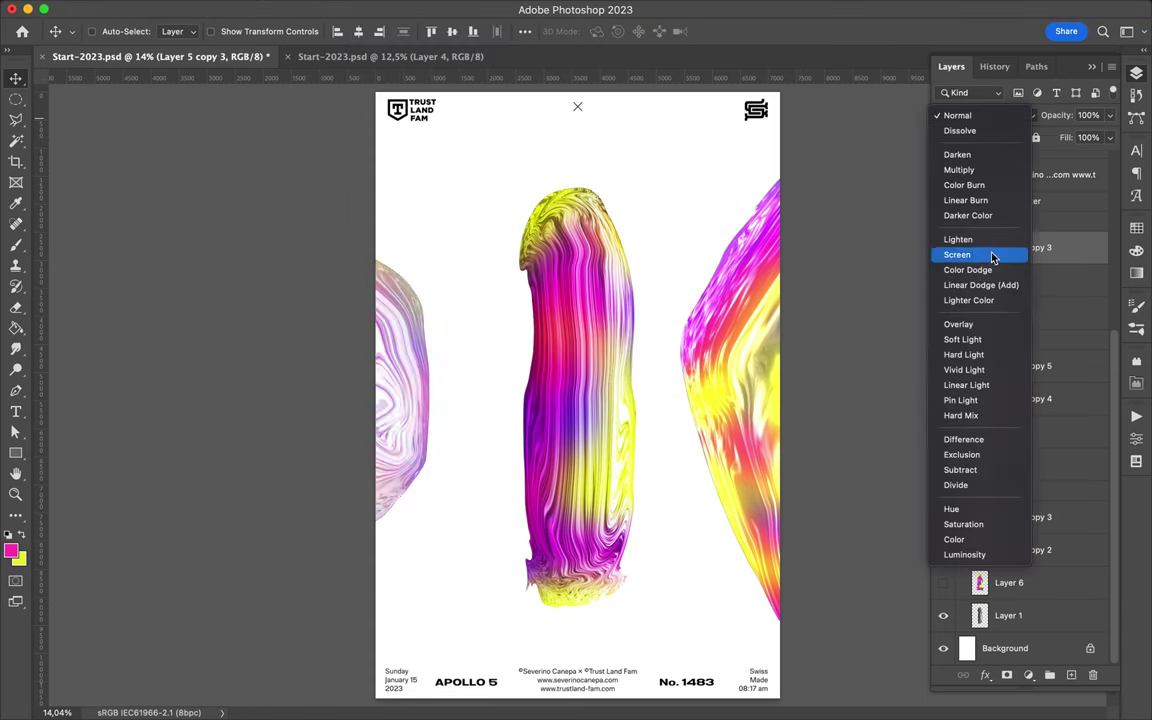
left_click(963, 354)
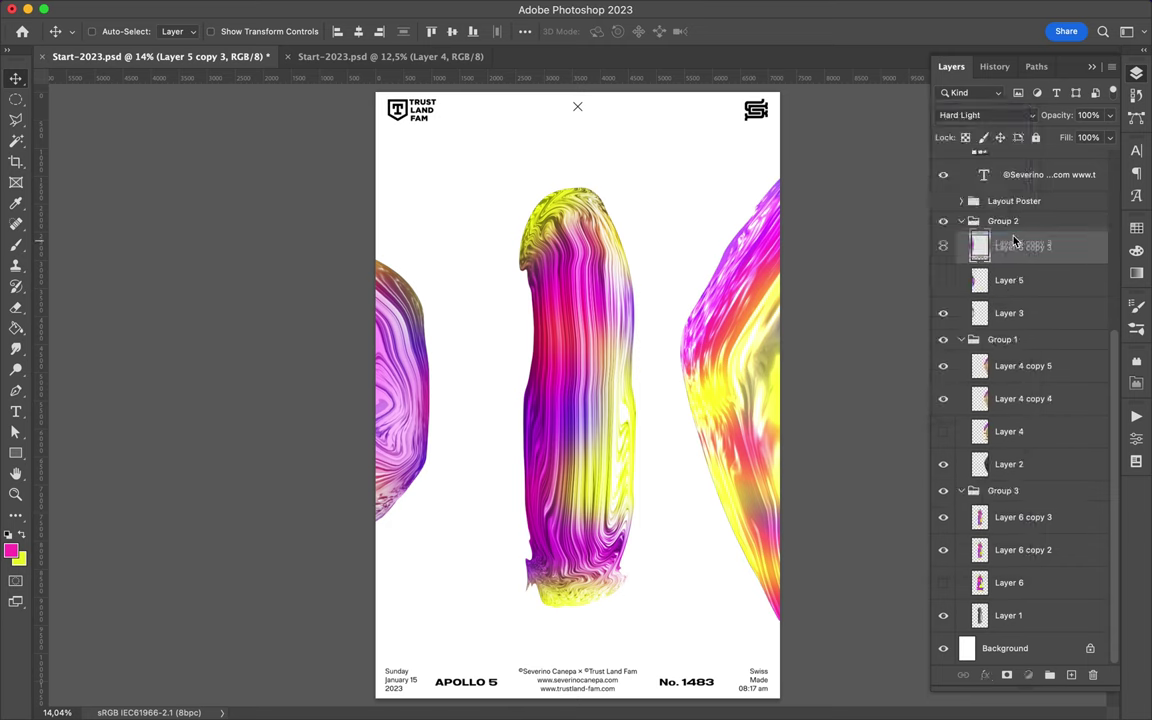
Create Layer 5 copy 4 above copy 3 and set both to Hard Light.
key("ctrl+j")
left_click(980, 115)
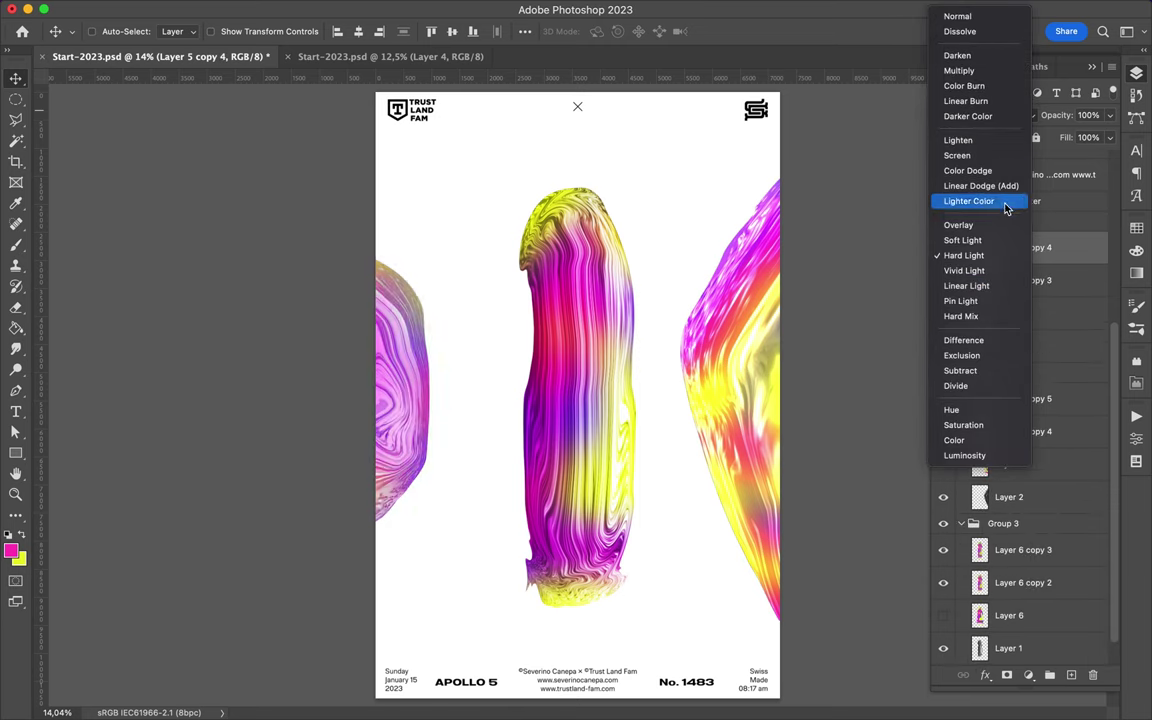
left_click(1005, 225)
left_click_drag(1003, 247, 1002, 242)
left_click(1023, 280)
left_click(985, 115)
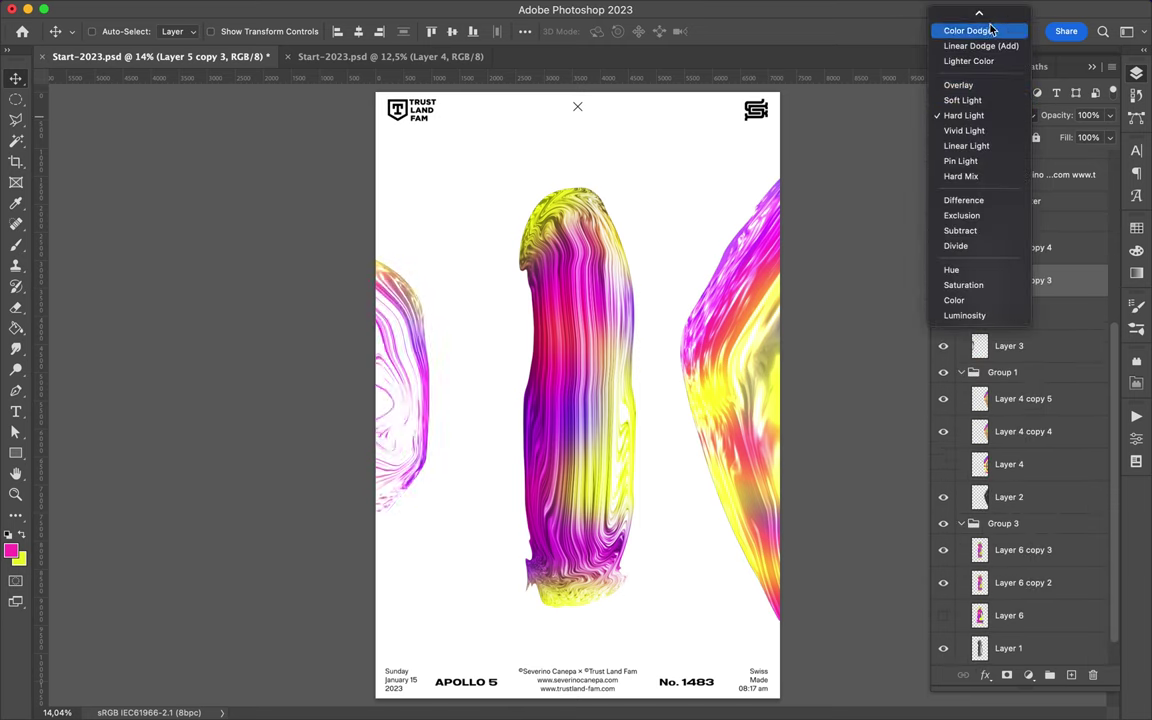
left_click(975, 255)
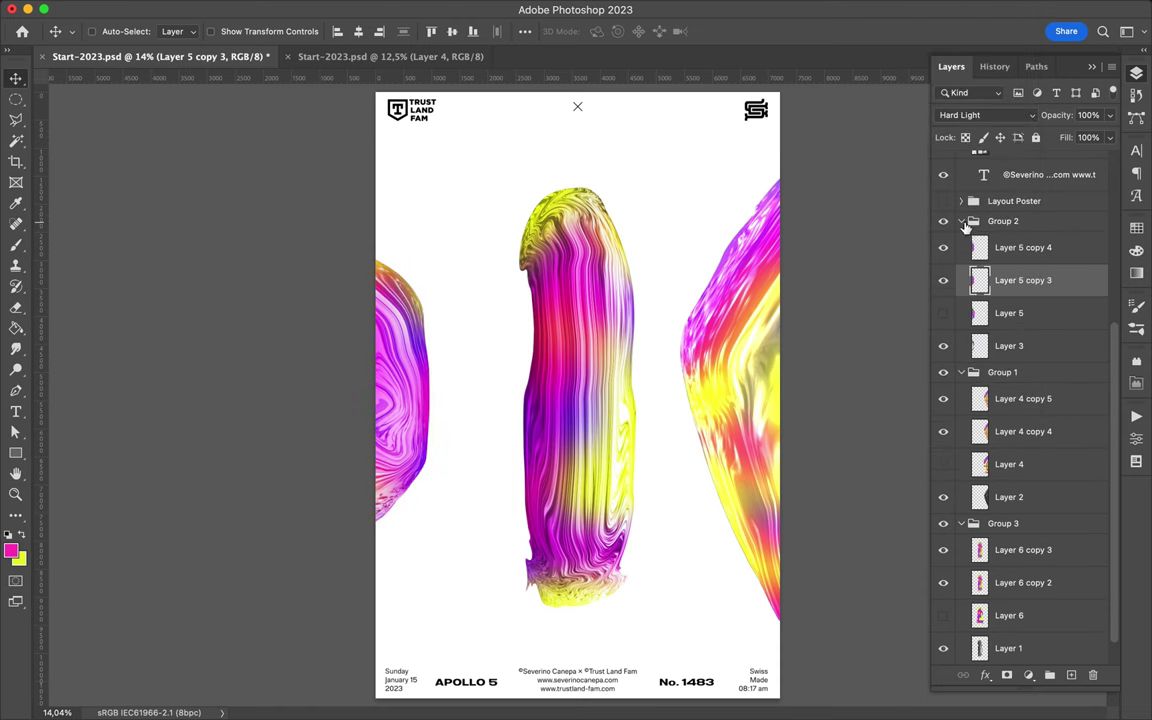
Collapse Group 2, the shape groups and Layout Social Media; undo a stray Vibrance adjustment.
left_click(961, 223)
left_click(961, 489)
left_click(961, 160)
left_click(1028, 675)
left_click(1050, 479)
key("ctrl+z")
Add a Hue/Saturation adjustment layer and shift Hue to -92.
left_click(1030, 675)
left_click(1064, 496)
mouse_move(990, 505)
left_mouse_down()
mouse_move(915, 505)
mouse_move(1036, 505)
mouse_move(922, 503)
left_mouse_up()
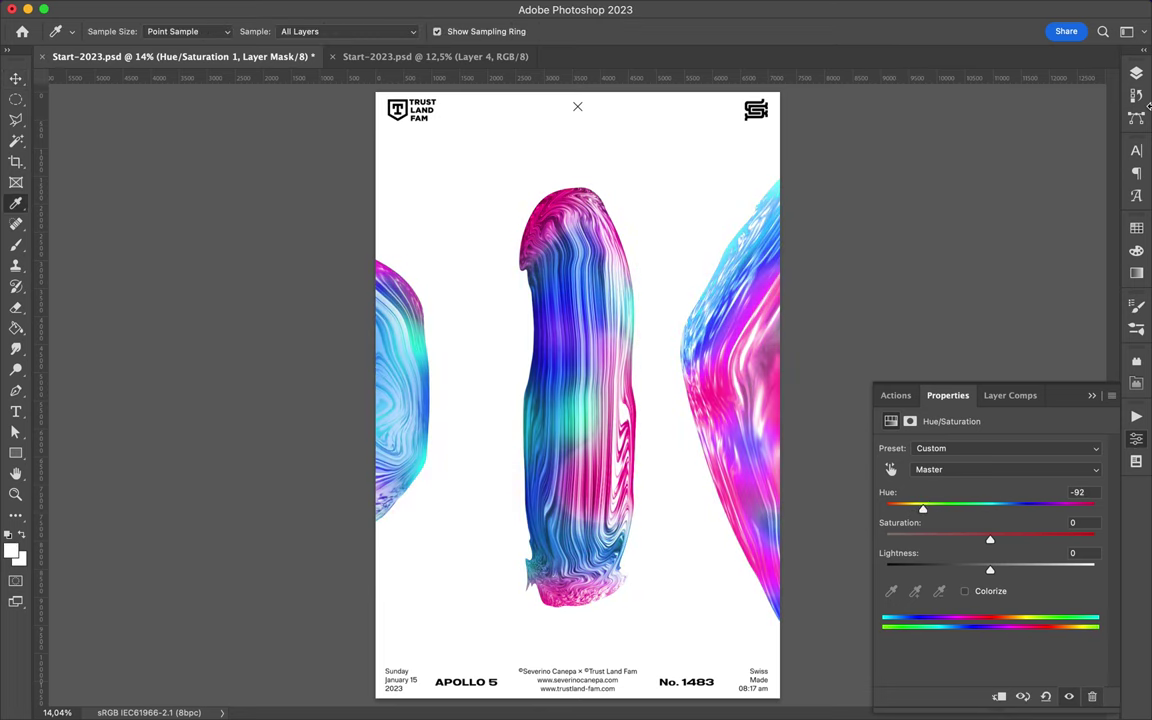
Copy the Hue/Saturation adjustment onto the other shape groups.
left_click(1136, 73)
mouse_move(1057, 207)
left_mouse_down()
mouse_move(1054, 265)
mouse_move(998, 325)
left_mouse_up()
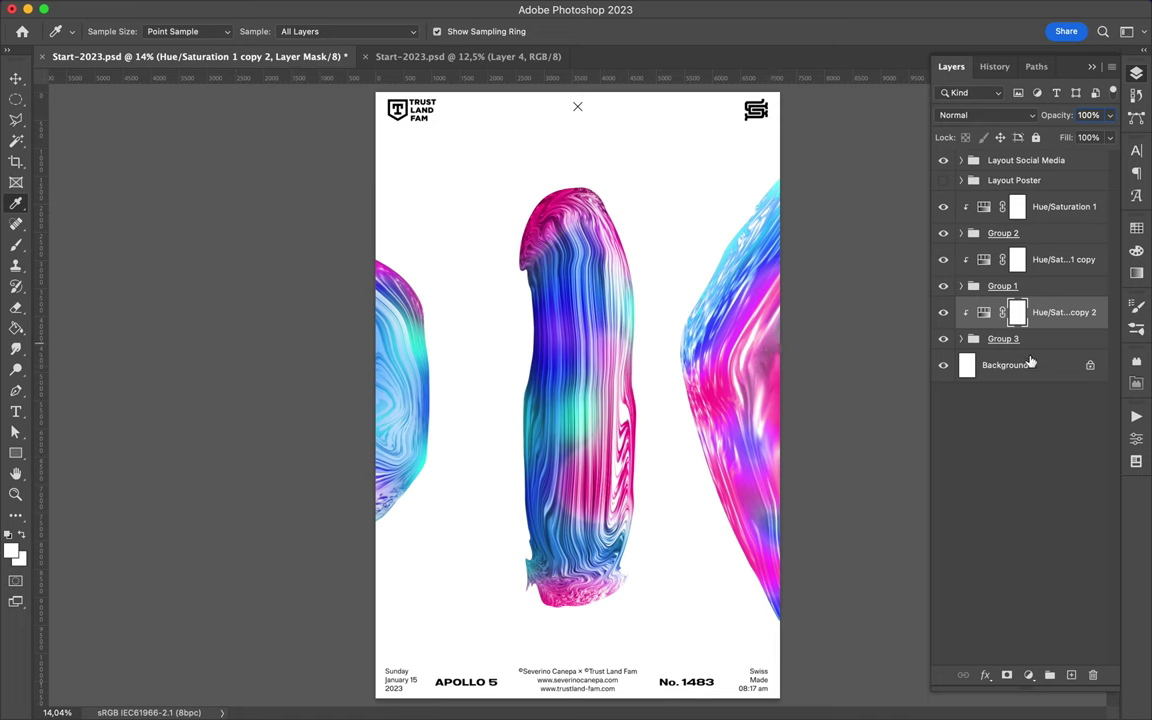
left_click(1003, 339)
Sample a teal colour from the artwork and begin the LIQUID #14 text layer.
left_click_drag(560, 285, 588, 408)
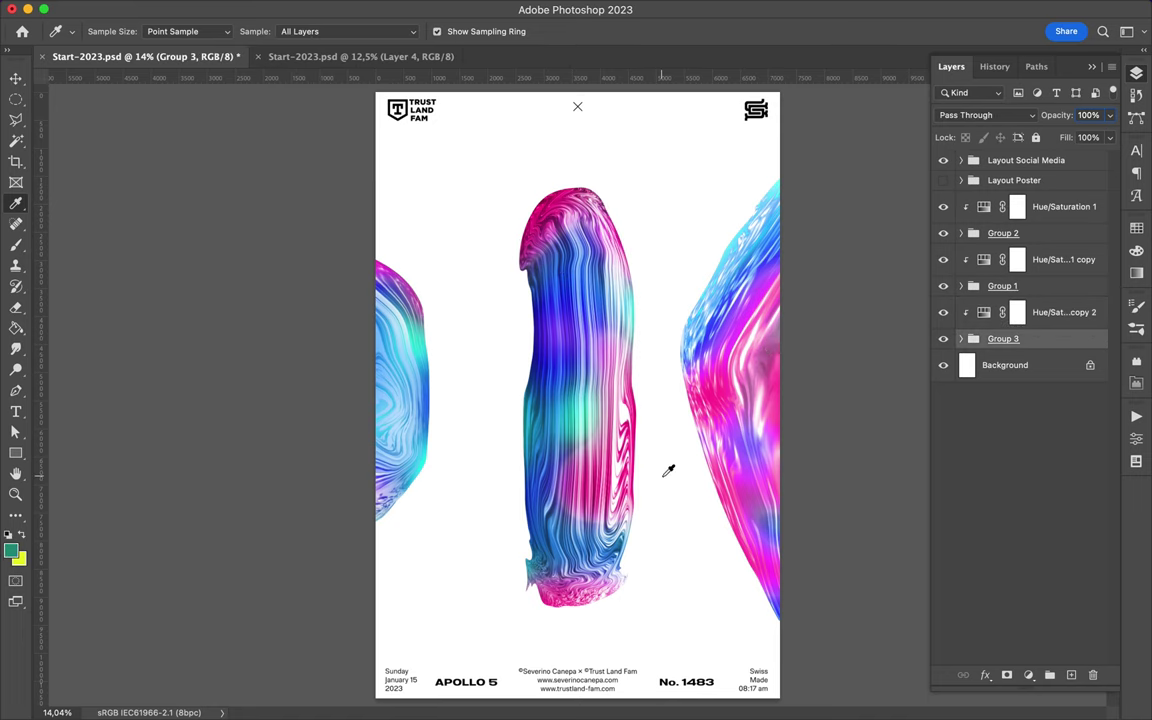
key("t")
left_click(484, 415)
type("LIQUID #14")
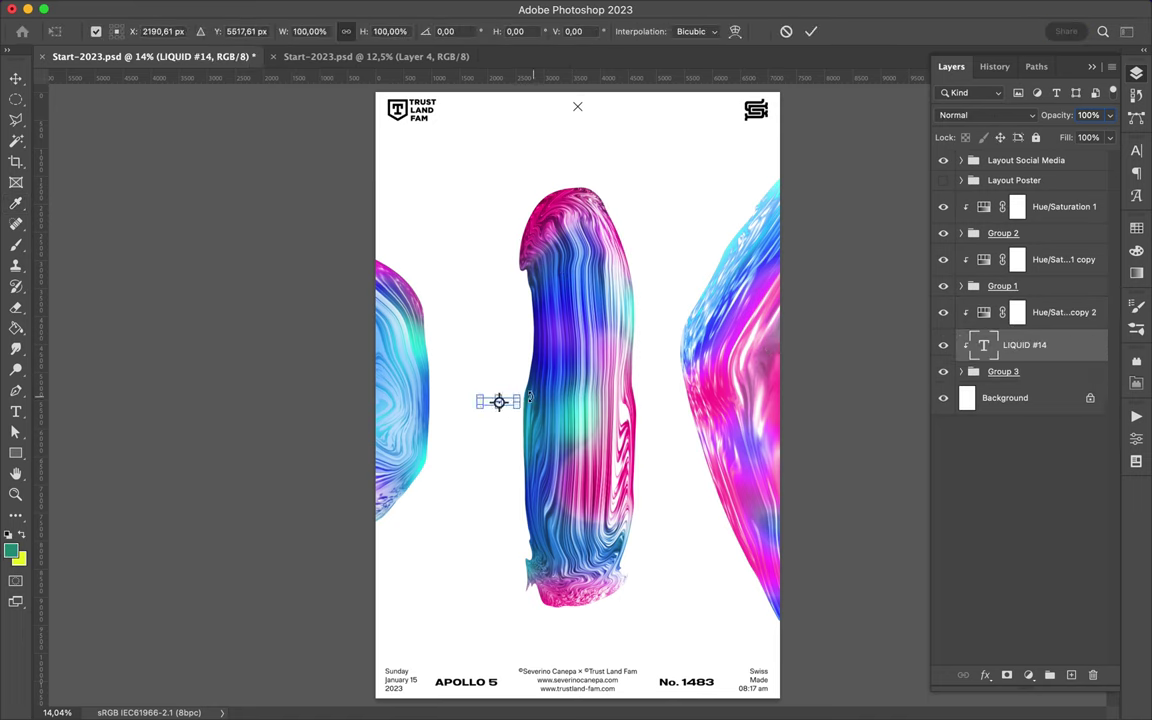
Rotate the LIQUID #14 text to -60° and raise its layer in the stack.
key("ctrl+t")
left_click_drag(718, 312, 588, 266)
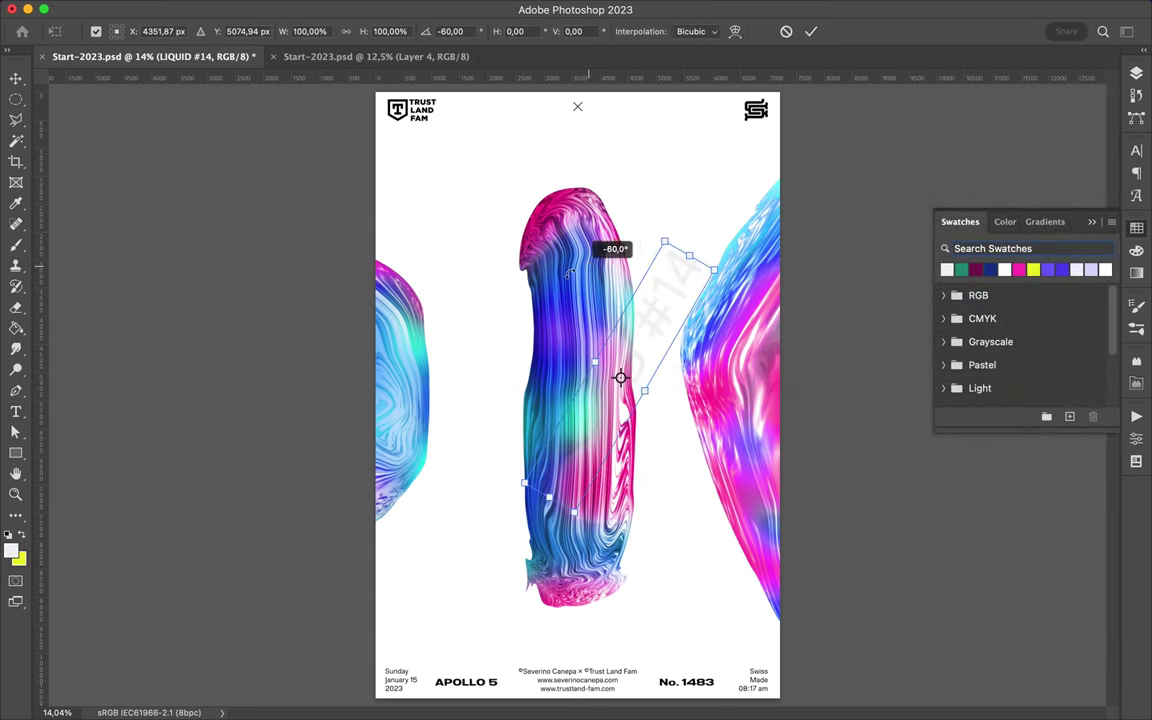
key("Return")
left_click_drag(990, 368, 990, 206)
Set the title's font to TT Travels.
left_click(1136, 150)
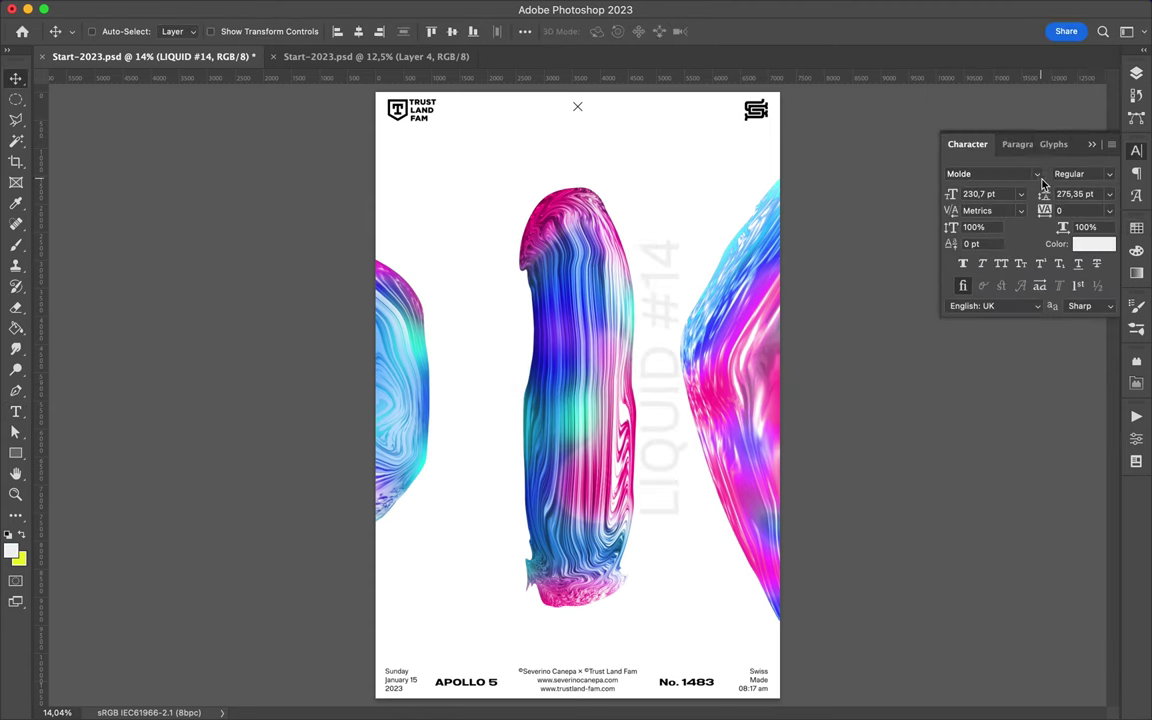
left_click(1037, 173)
scroll(908, 238, "down", 10)
scroll(908, 238, "down", 10)
left_click(880, 283)
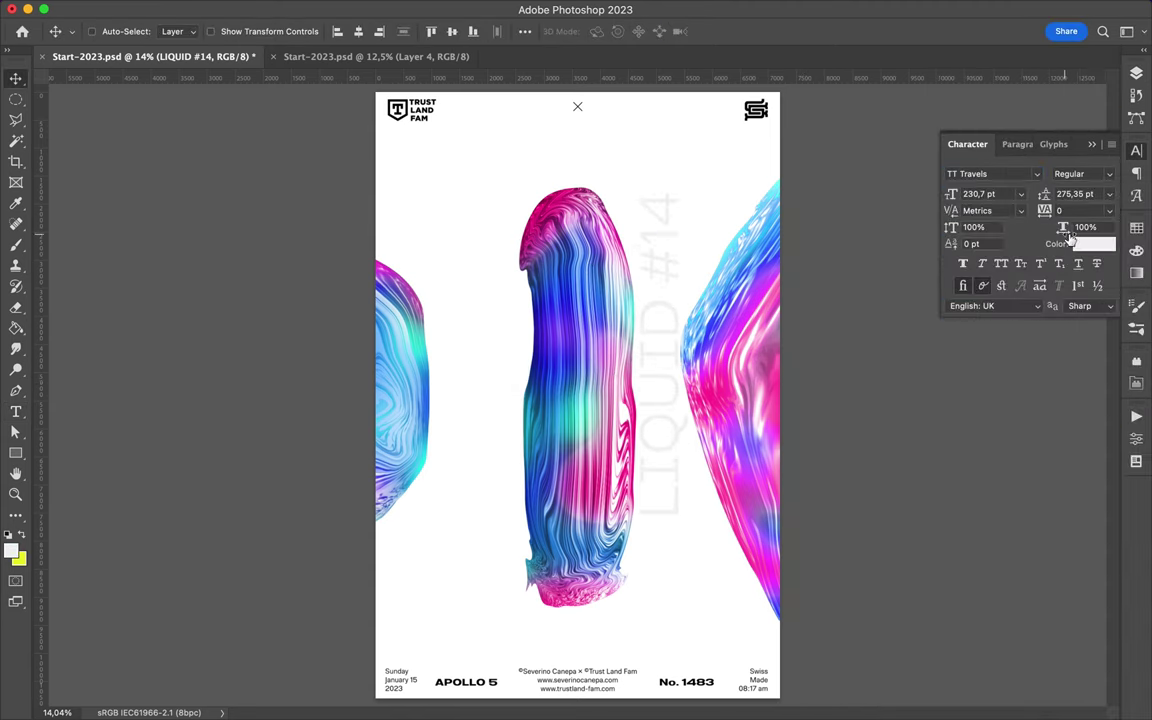
Enlarge the LIQUID #14 title, shift it right and make it ExtraBold.
key("ctrl+t")
left_click_drag(713, 354, 770, 300)
left_click_drag(724, 620, 724, 670)
left_click_drag(724, 150, 723, 121)
key("Return")
left_click(1109, 173)
left_click(900, 338)
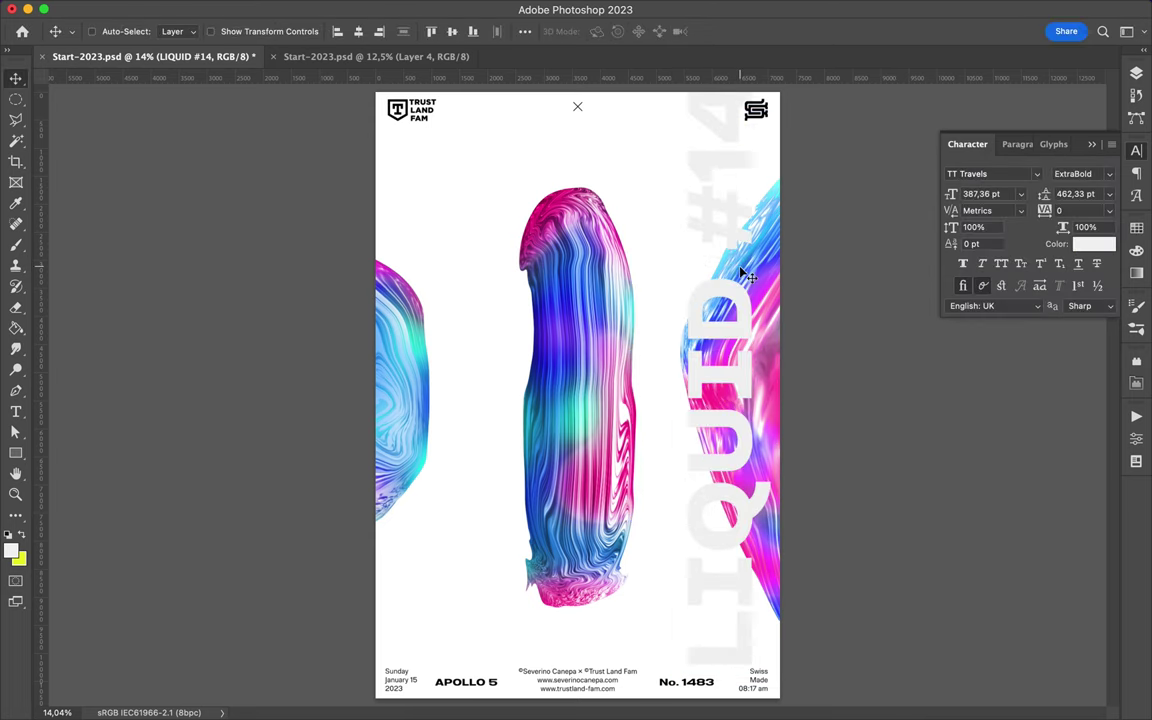
Shrink the title slightly so it fits along the poster's right edge.
key("ctrl+t")
left_click_drag(715, 108, 716, 133)
left_click_drag(728, 432, 768, 396)
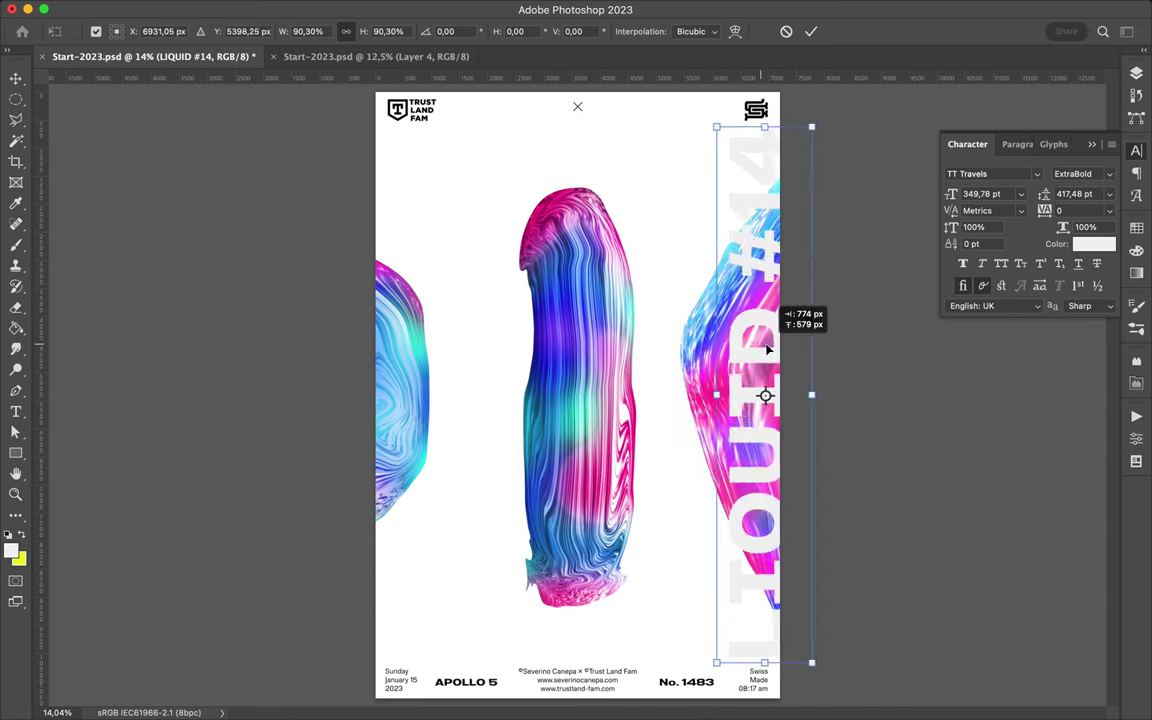
key("Return")
Try moving the title toward the left, then undo the move.
key("F7")
mouse_move(740, 350)
left_mouse_down()
mouse_move(369, 224)
mouse_move(746, 231)
left_mouse_up()
key("ctrl+z")
Draw a grey rectangle over the lower poster and move the title, levelled, to the top.
key("u")
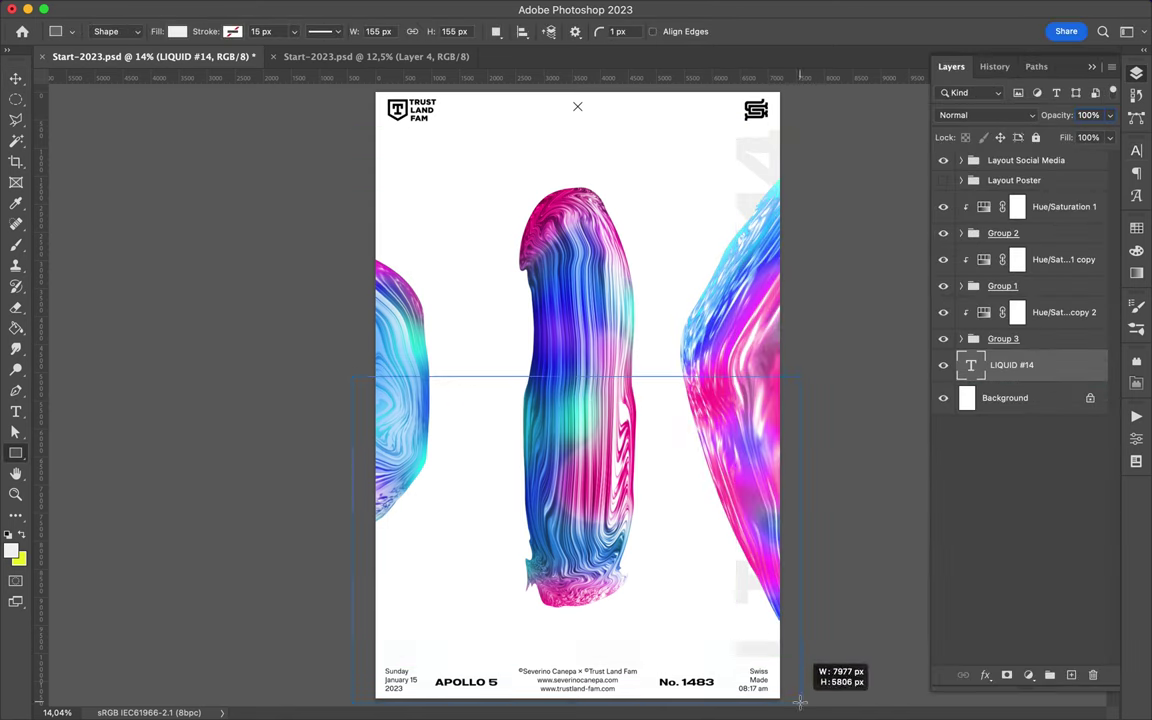
left_click_drag(797, 695, 797, 695)
key("v")
left_click_drag(757, 380, 505, 380)
key("ctrl+t")
mouse_move(540, 115)
left_mouse_down()
mouse_move(750, 340)
mouse_move(581, 108)
left_mouse_up()
left_click_drag(643, 404, 643, 170)
key("Return")
Duplicate the title text and shorten the top copy to read LIQUID.
mouse_move(522, 147)
left_mouse_down()
mouse_move(802, 300)
mouse_move(797, 284)
left_mouse_up()
left_click_drag(553, 634, 553, 634)
key("ctrl+z")
key("v")
left_click(509, 247)
key("Return")
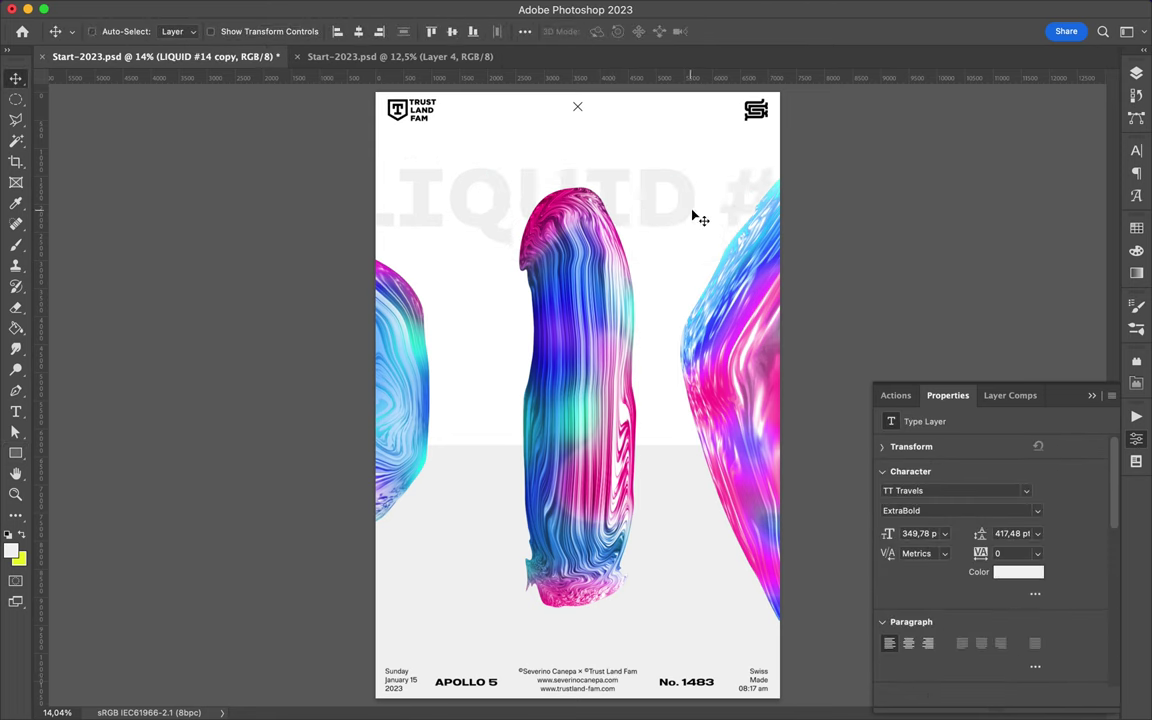
double_click(700, 217)
key("BackSpace")
key("ctrl+Return")
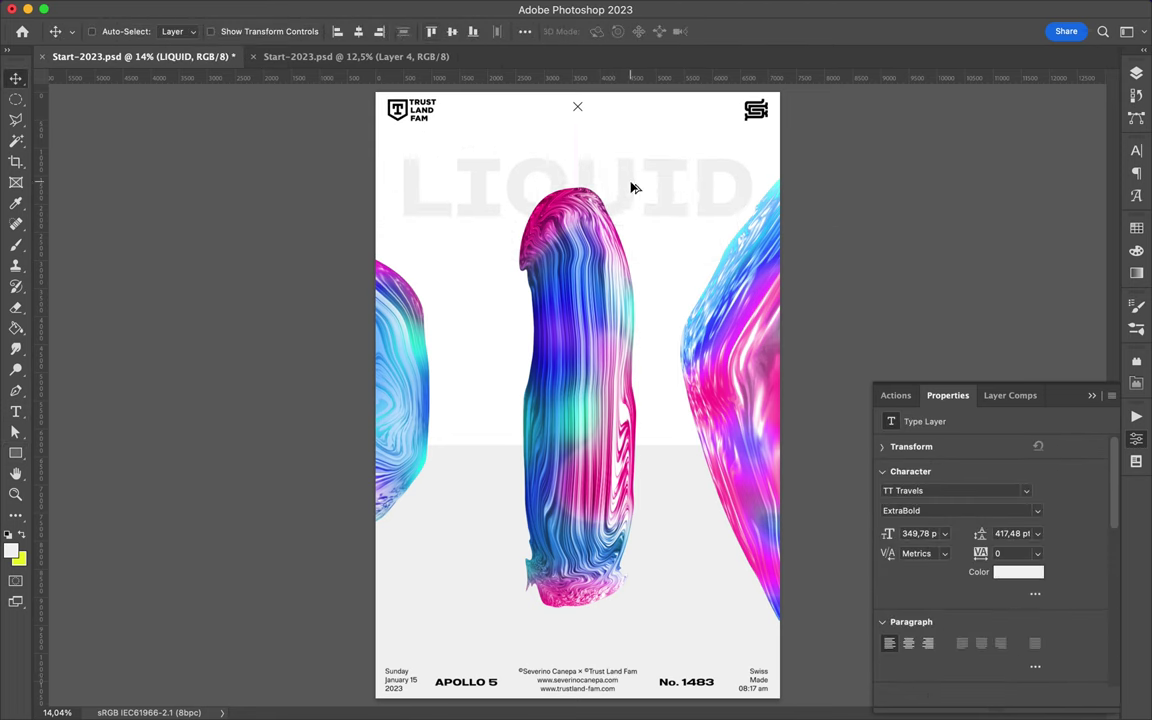
Select the #14 text and change its colour to white.
key("t")
left_click(640, 601)
key("Escape")
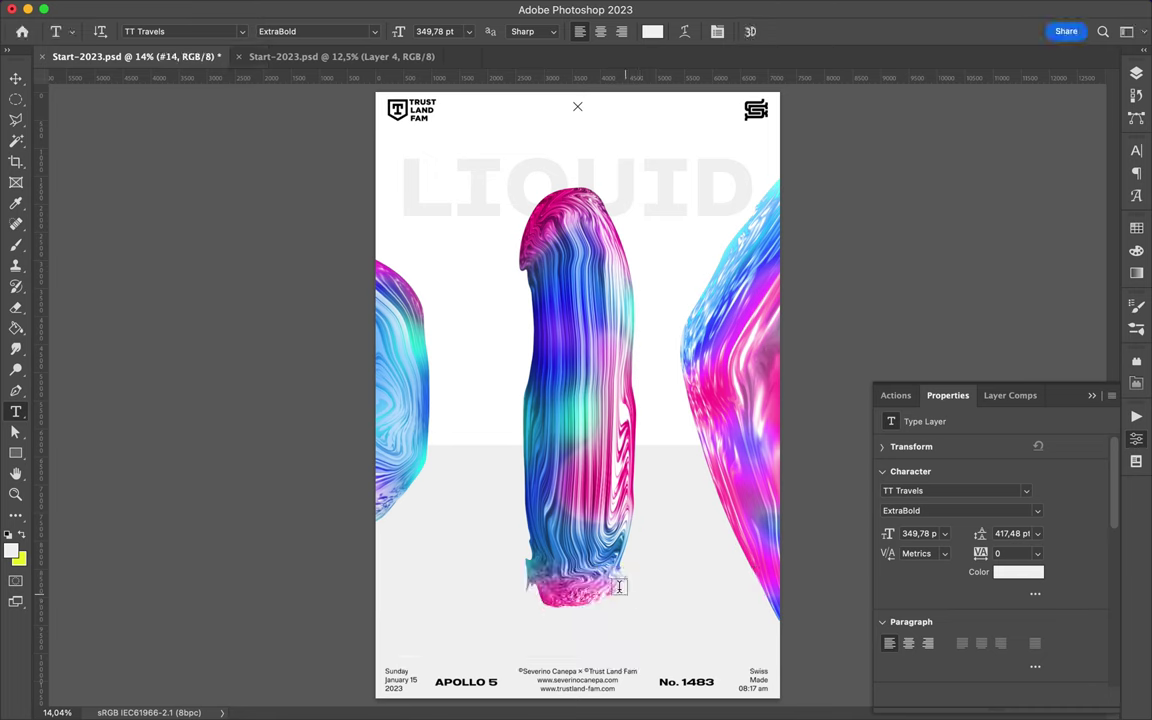
left_click(1136, 150)
left_click(1136, 72)
left_click(1136, 228)
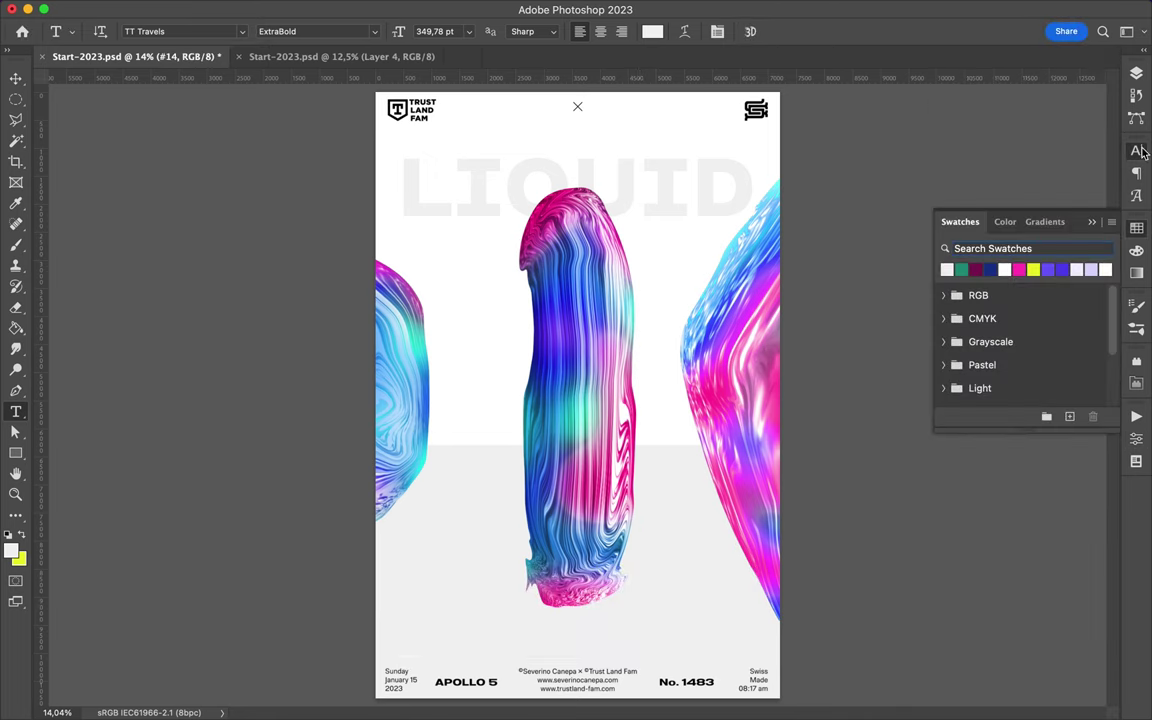
left_click(1136, 150)
left_click(1093, 243)
left_click(865, 73)
Enlarge the #14 text and move it down to the poster's bottom.
key("ctrl+t")
left_click_drag(553, 566, 746, 445)
key("Return")
left_click_drag(656, 548, 655, 655)
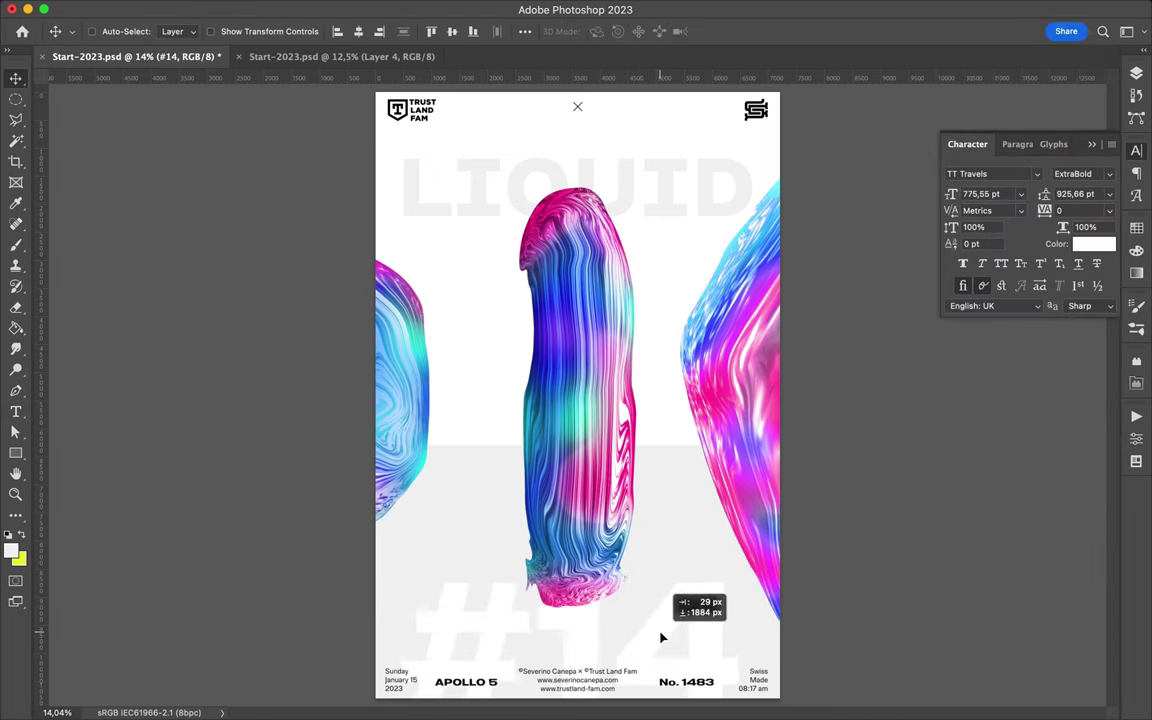
left_click(1136, 72)
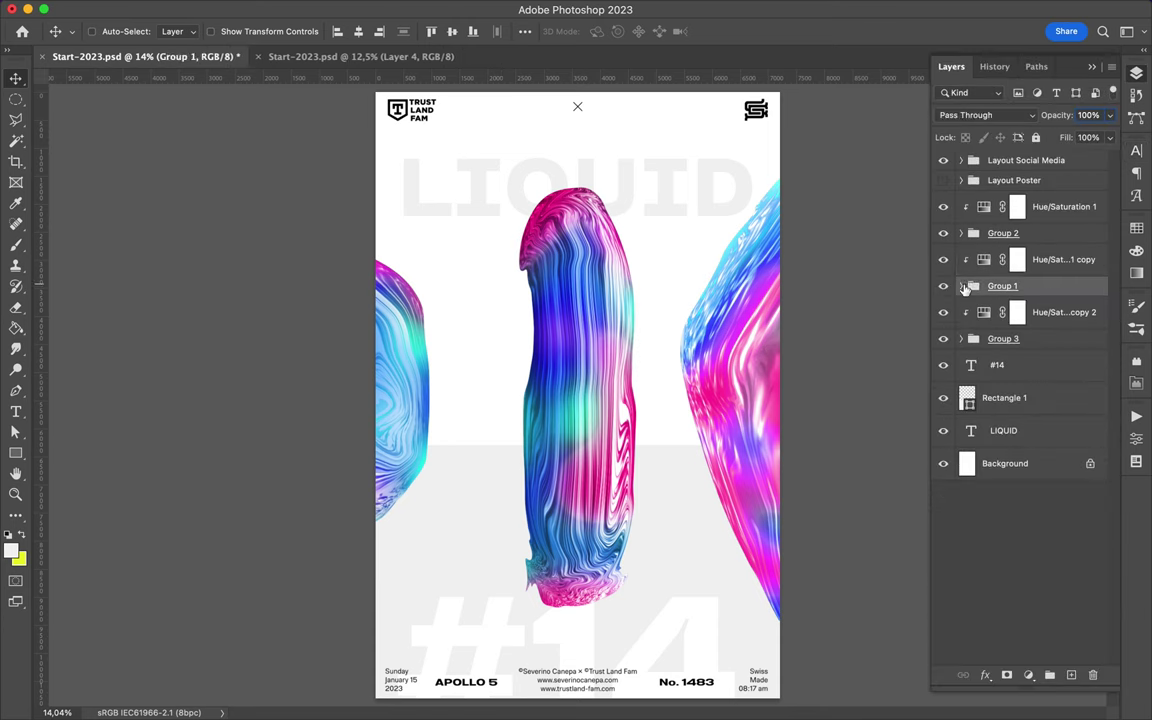
Merge the recoloured shapes and apply a heavy Gaussian blur as a glow.
key("ctrl+e")
left_click(371, 9)
left_click(642, 273)
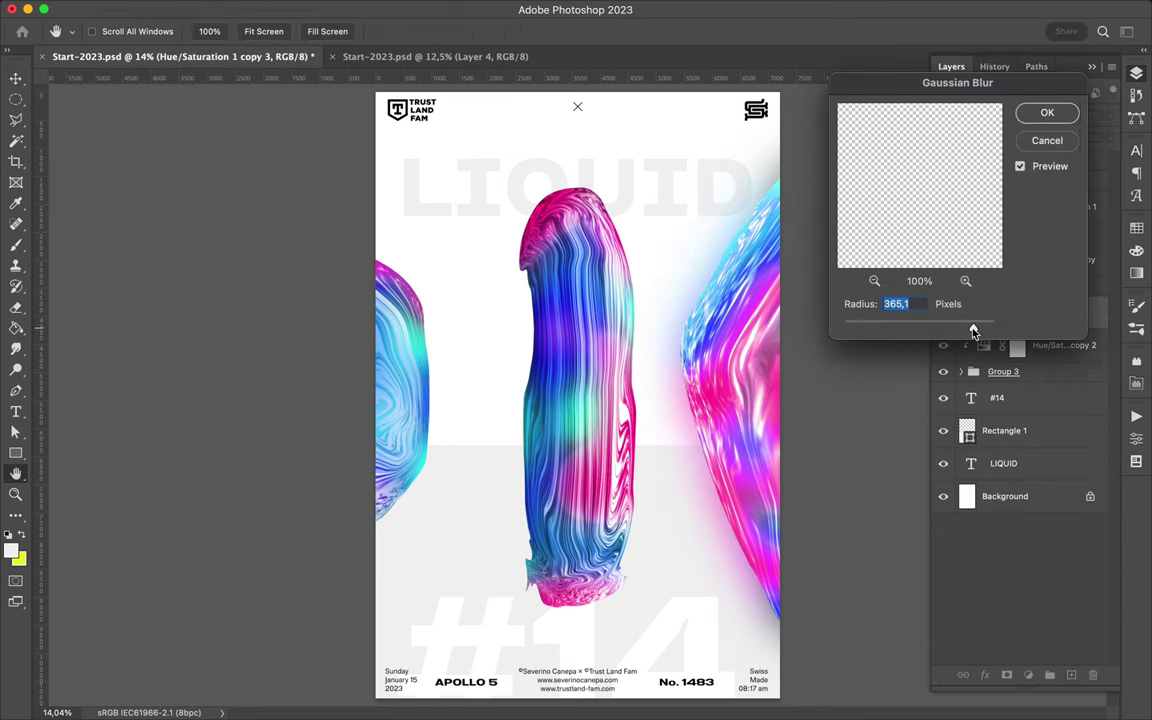
left_click(1049, 118)
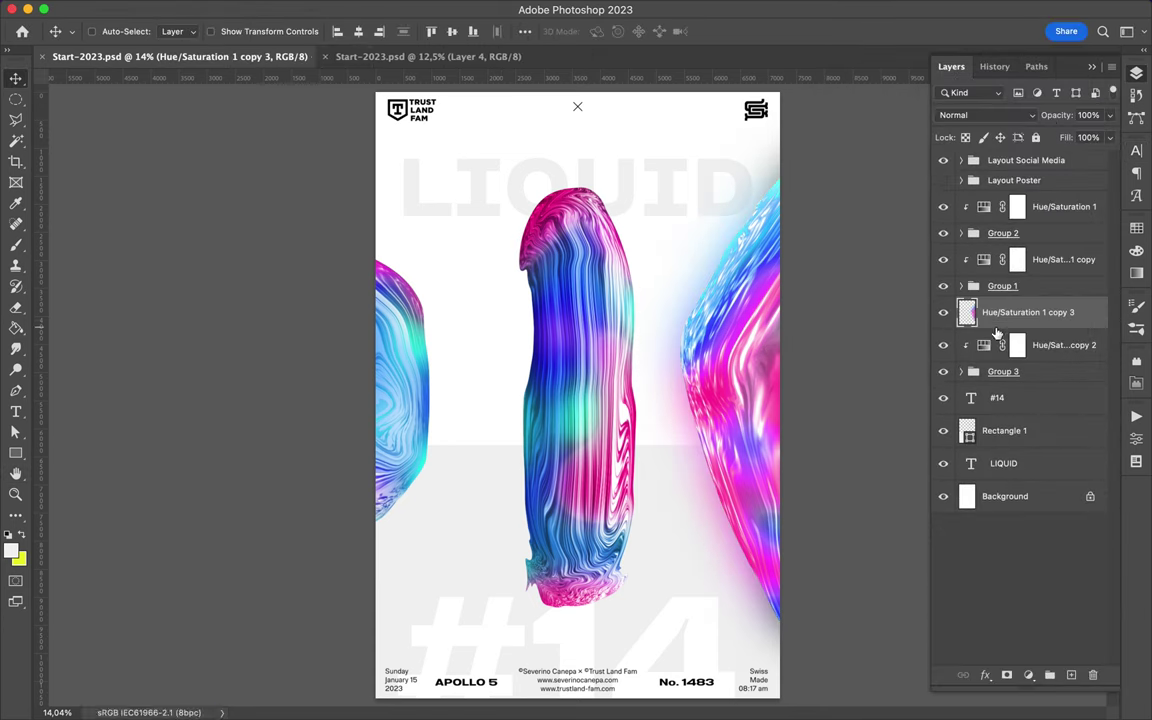
Duplicate the blurred glow below Group 3 and Group 2, blurring each copy.
left_click_drag(1012, 349, 1015, 392)
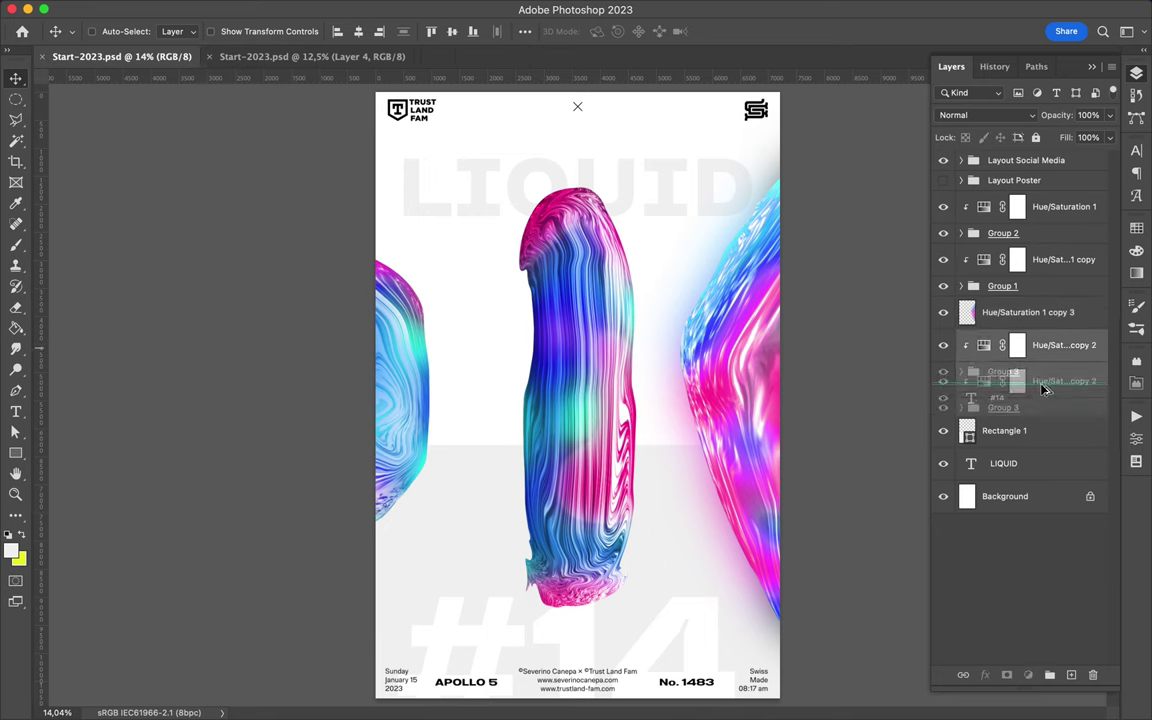
left_click(380, 9)
left_click(642, 276)
key("Return")
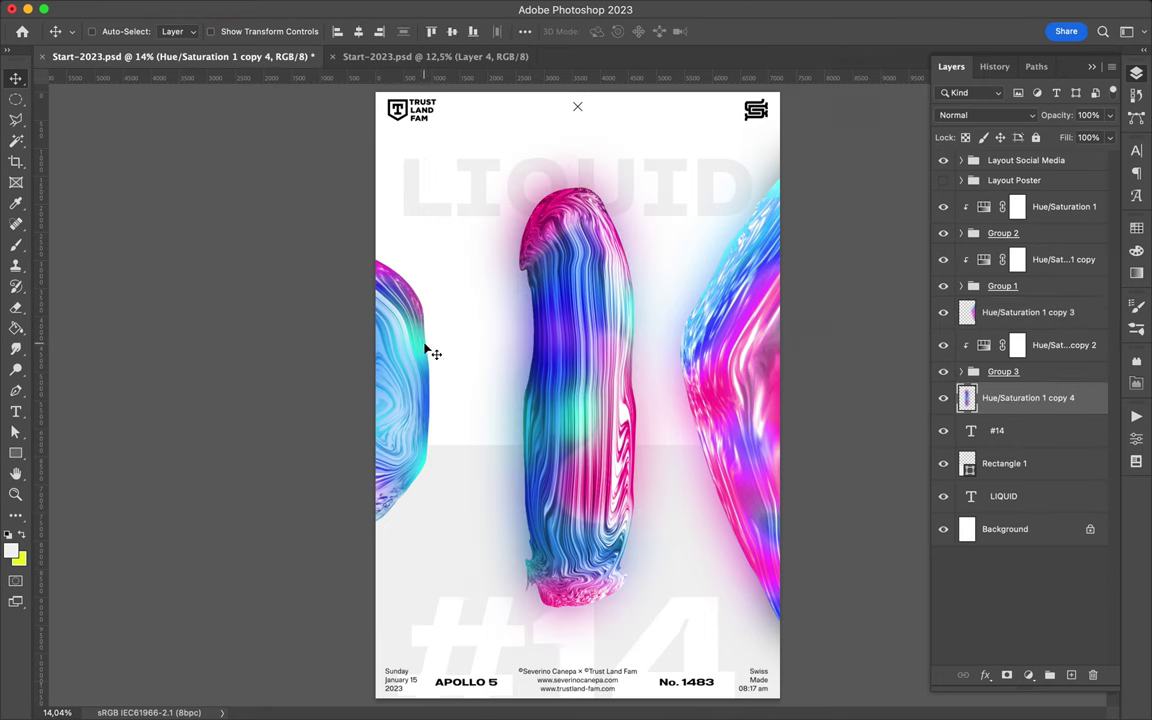
left_click_drag(1028, 397, 972, 250)
left_click(371, 9)
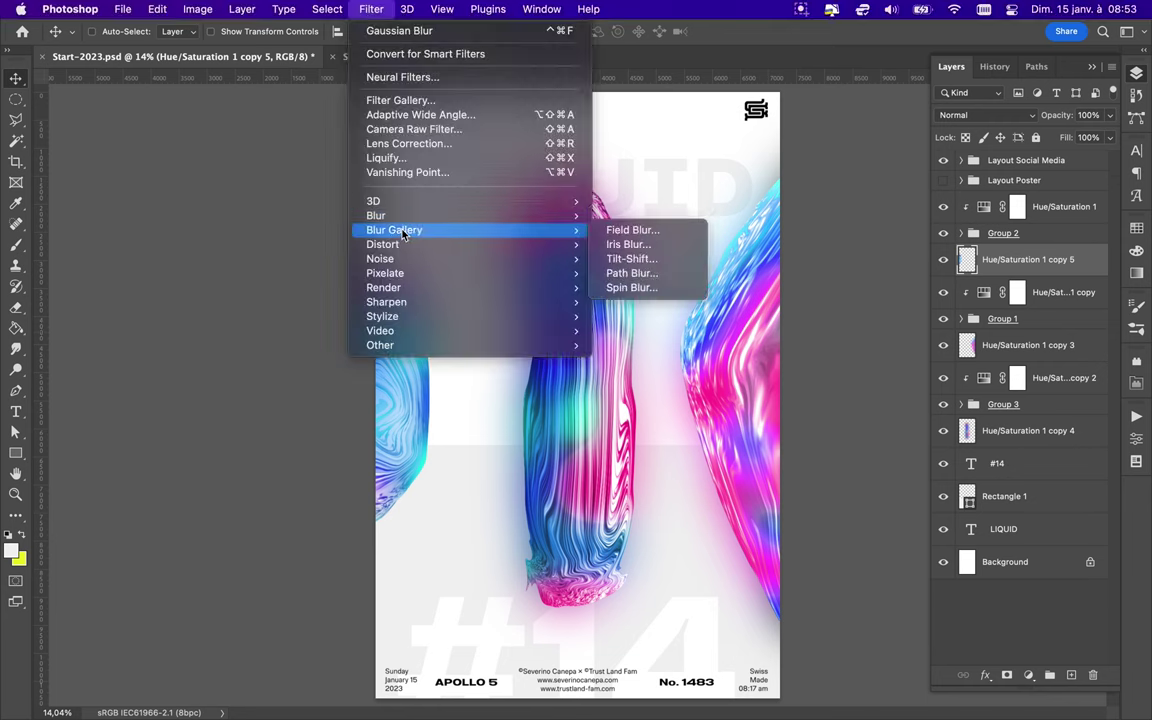
left_click(634, 276)
key("Return")
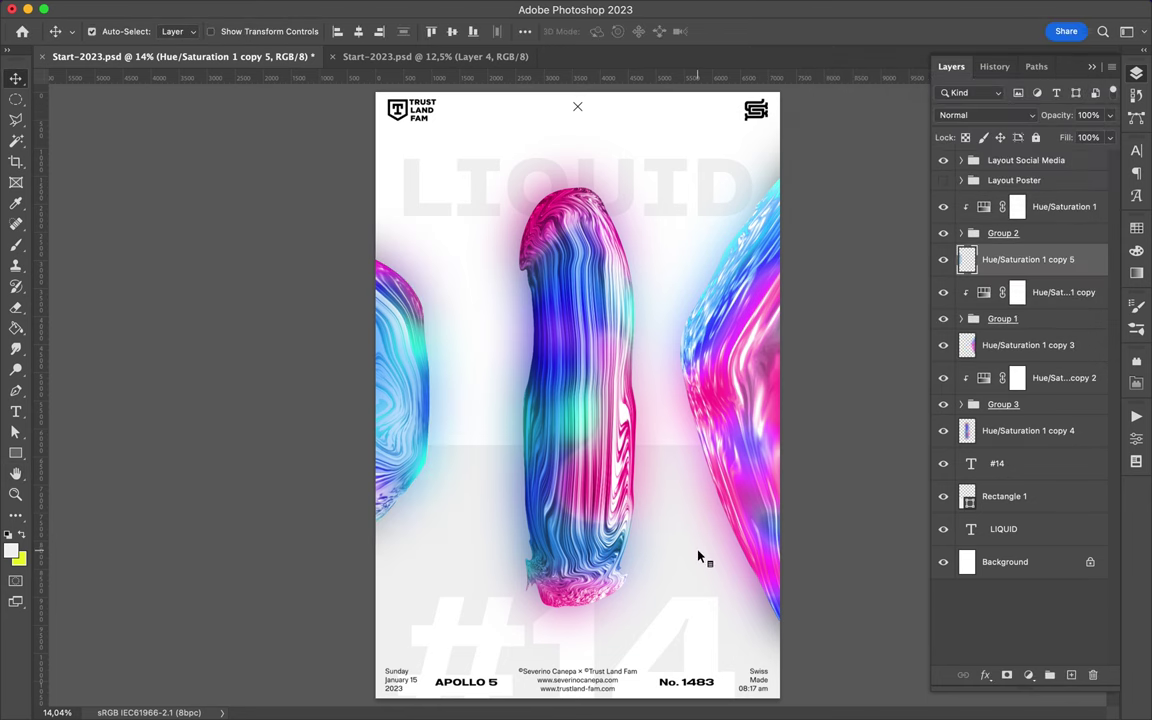
Move Group 3 and its Hue/Saturation 1 copy 4 glow up the layer stack.
left_click(1028, 430)
left_click(1003, 404, "shift")
left_click_drag(1028, 420, 1028, 272)
left_click_drag(1028, 300, 1015, 193)
left_click_drag(1015, 260, 1039, 512)
key("ctrl+z")
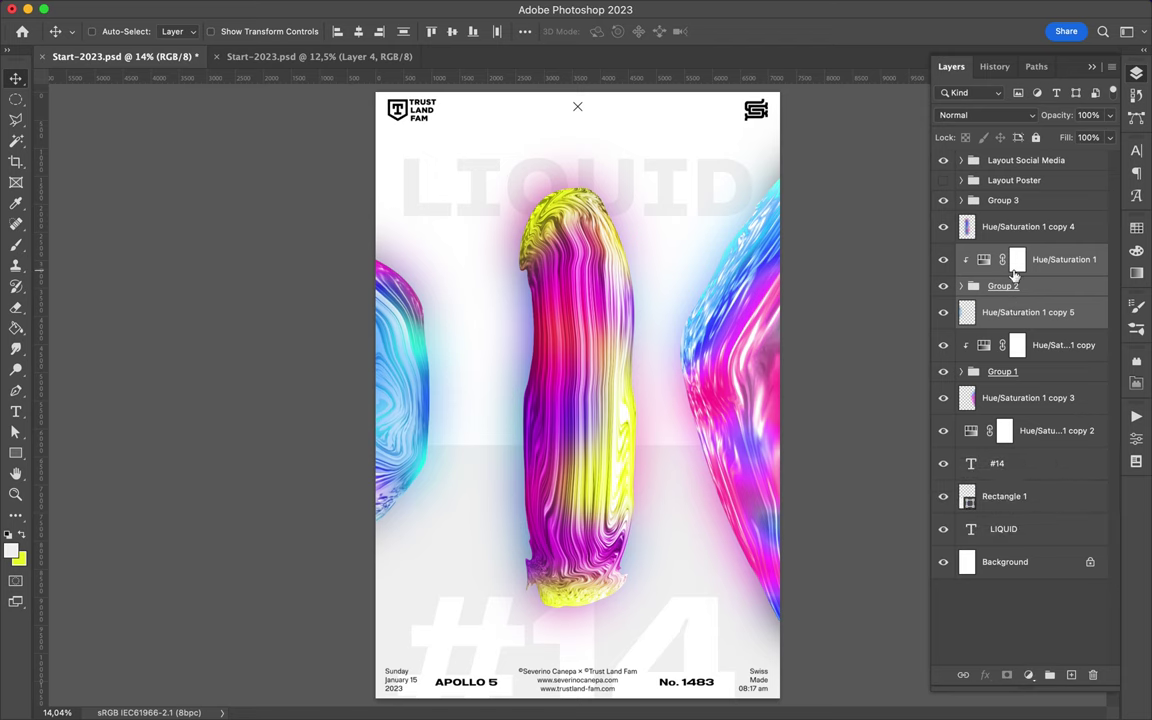
Clip Hue/Saturation 1 above Group 2 and restack them beneath Rectangle 1.
left_click_drag(1014, 270, 1016, 287)
left_click_drag(1003, 240, 1021, 205)
left_click(1003, 231)
left_click_drag(1028, 260, 1060, 510)
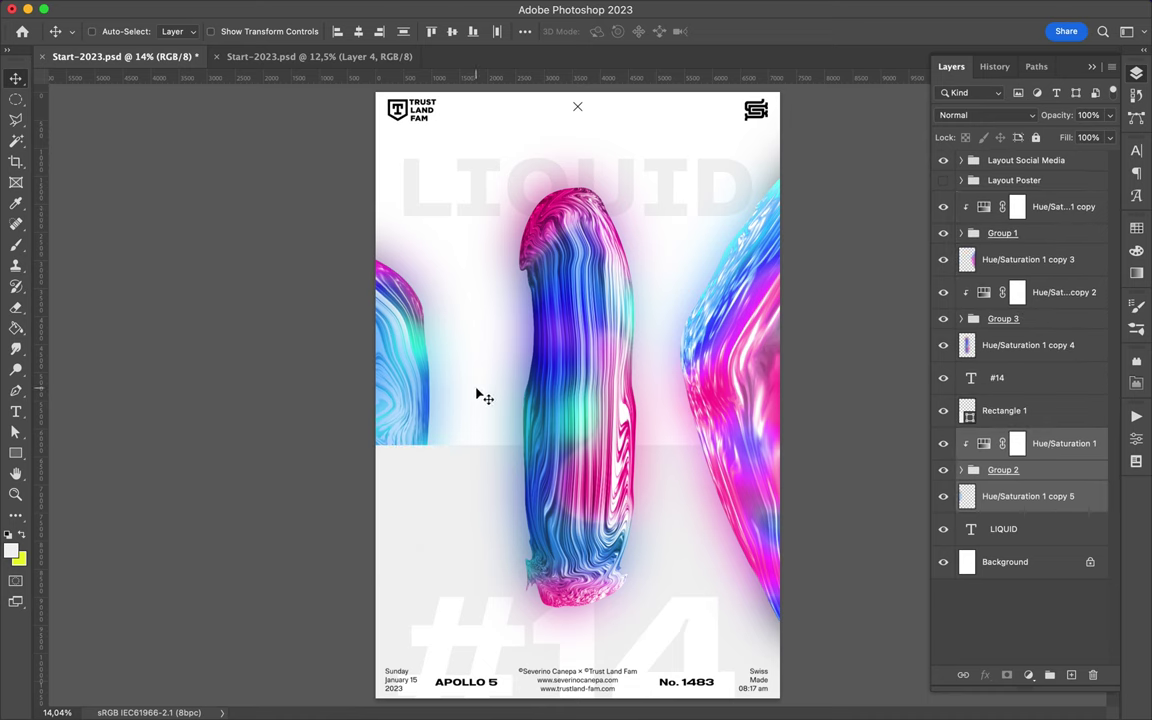
Adjust the wedge shape's top-left point and shift the wedge 140 px.
left_click(780, 91)
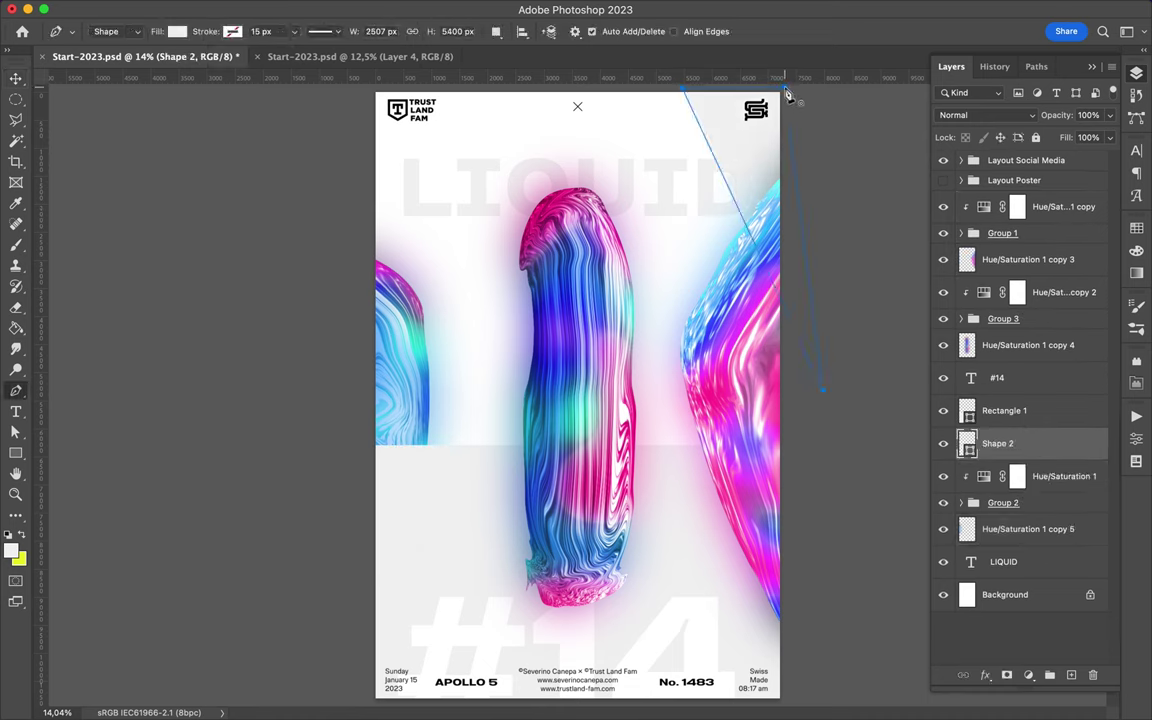
key("a")
left_click_drag(683, 89, 715, 91)
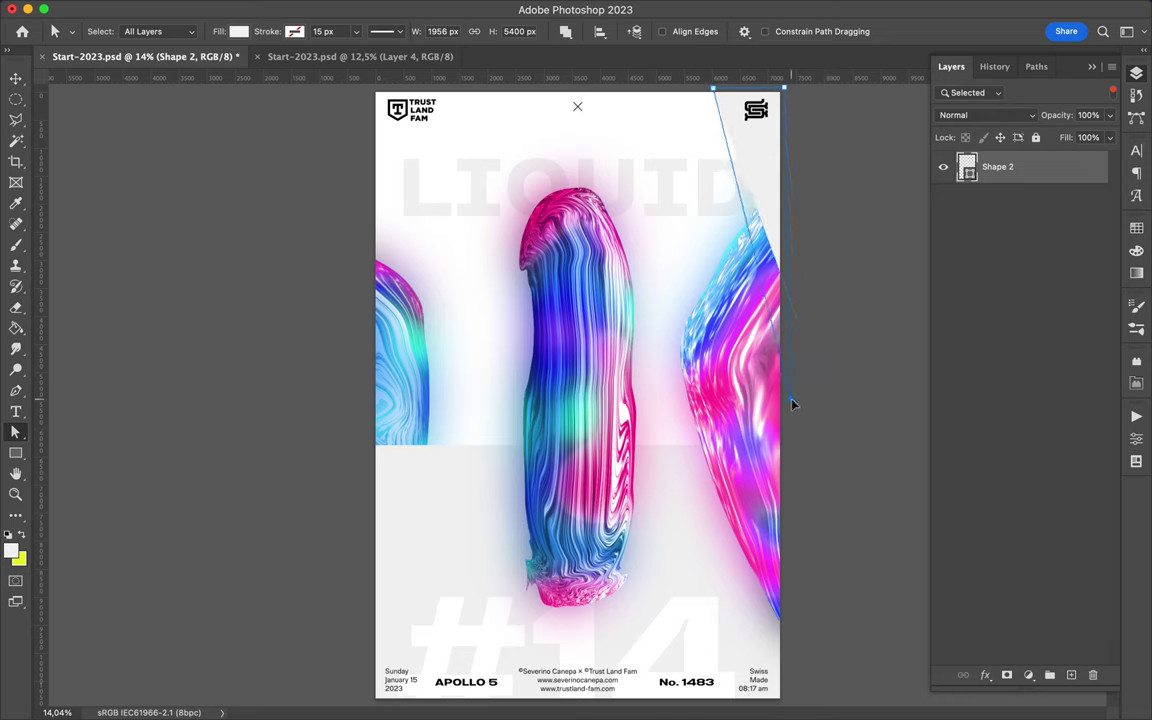
key("v")
left_click(856, 388)
key("Return")
left_click_drag(737, 179, 757, 179)
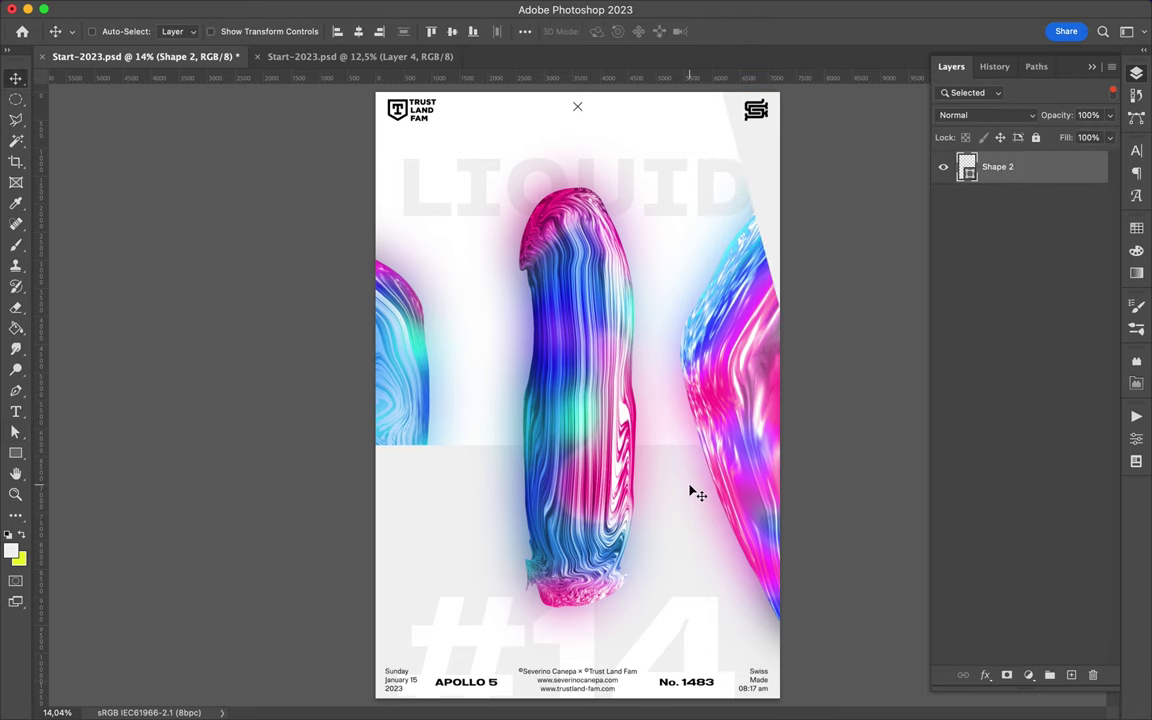
Draw a bottom-left triangle filled with cyan sampled from the central shape.
left_click(437, 584, "ctrl")
key("p")
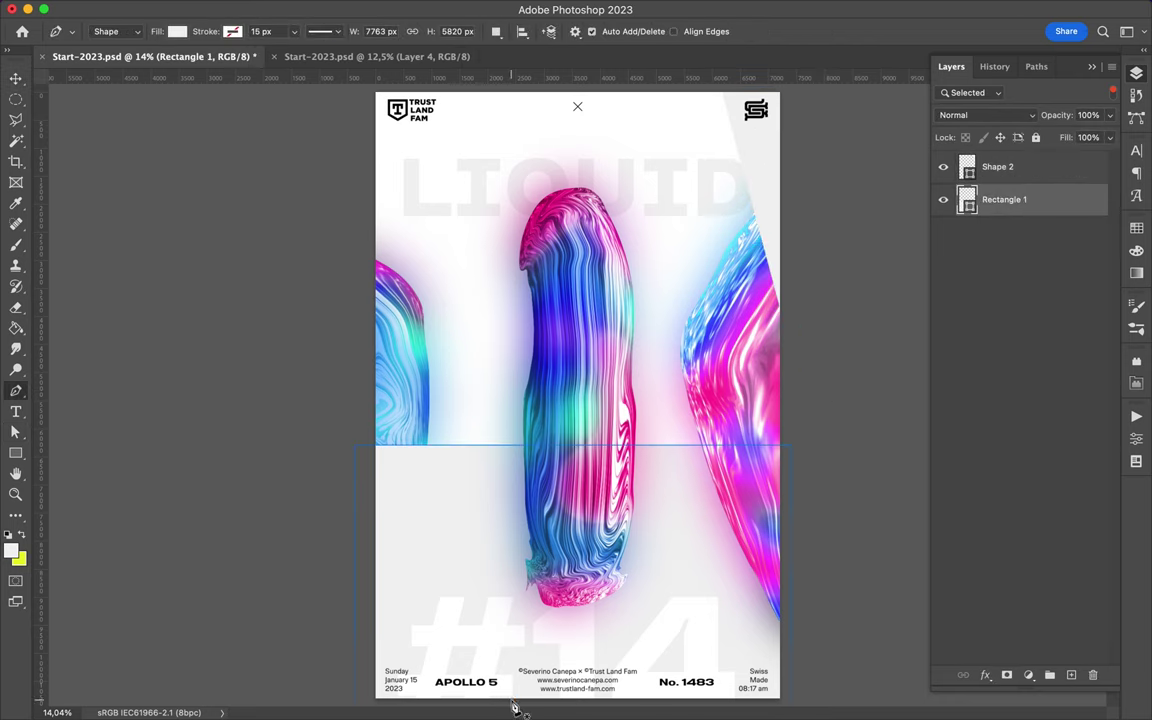
left_click(1136, 228)
key("i")
left_click(560, 405)
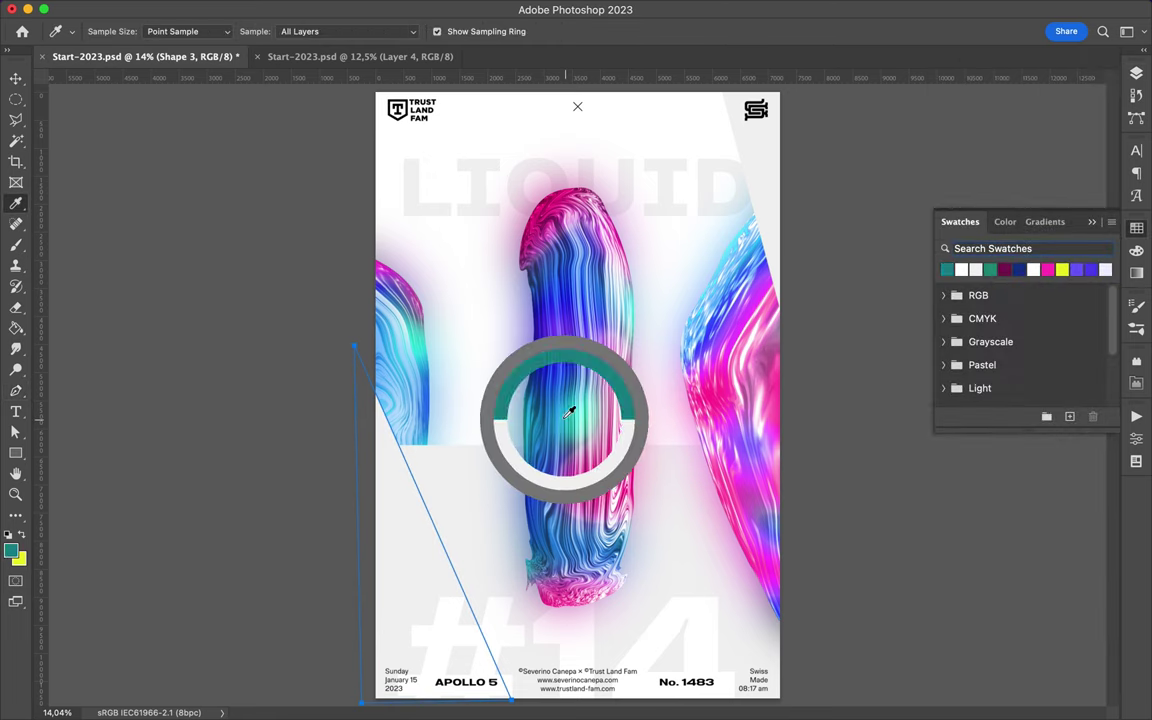
key("a")
key("alt+BackSpace")
Delete the trial wedge and triangle shapes.
key("v")
key("a")
left_click(769, 224)
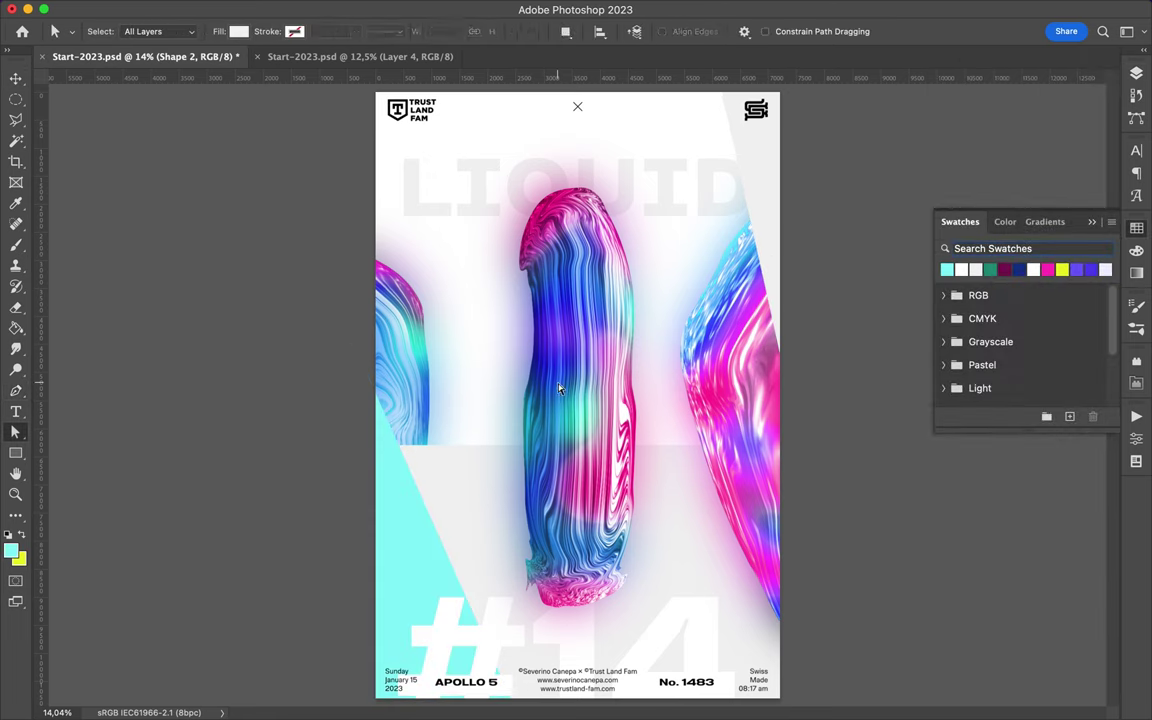
key("Delete")
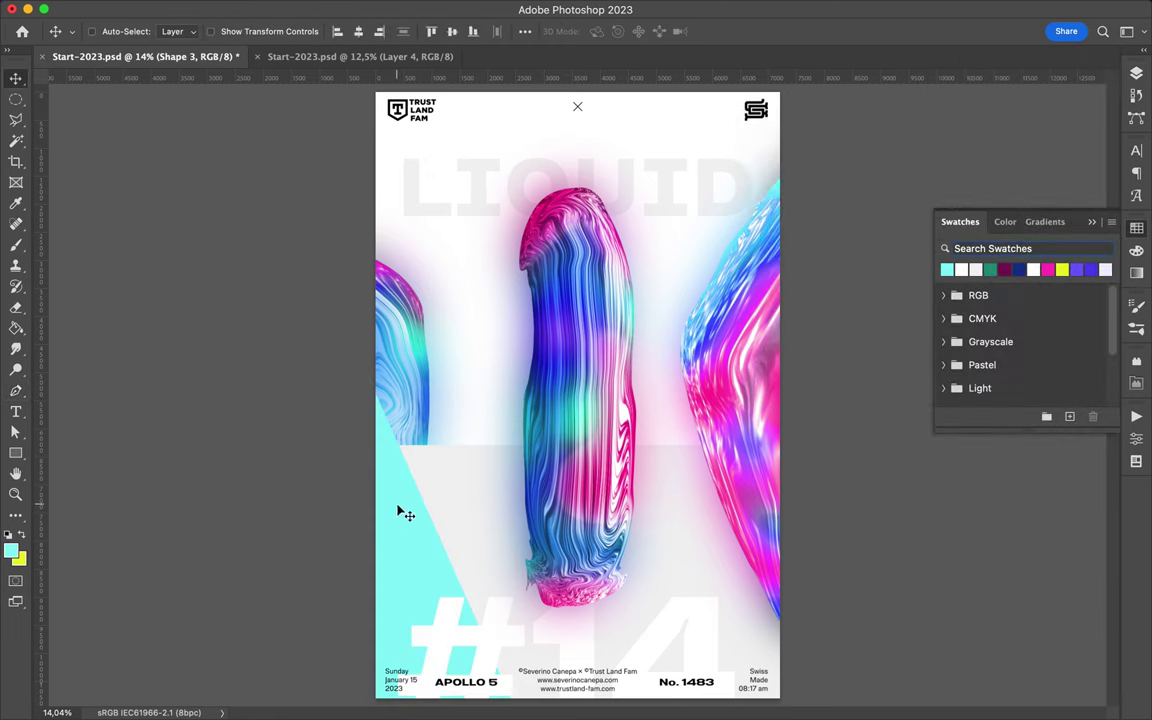
key("Delete")
Draw a thin cyan 8110 × 733 px bar across the poster's middle.
key("u")
left_click_drag(330, 423, 786, 463)
left_click(1136, 228)
key("alt+BackSpace")
Move the central shape's layers to the top and push the side shapes outward.
left_click(1136, 72)
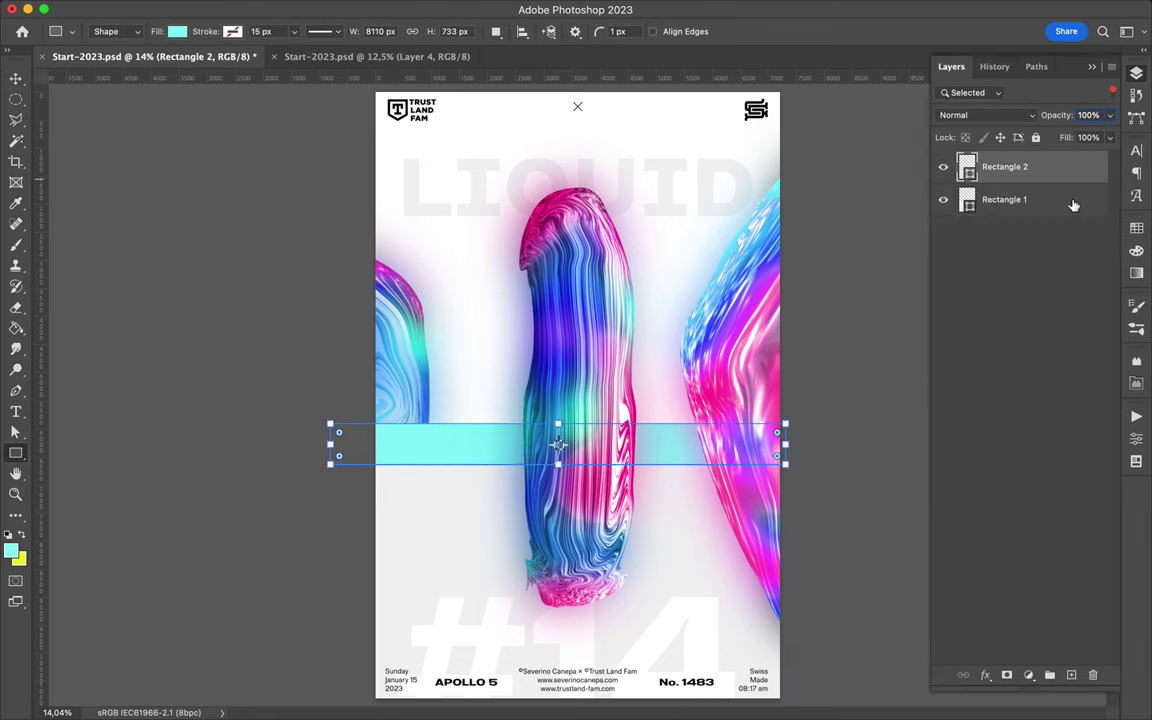
key("v")
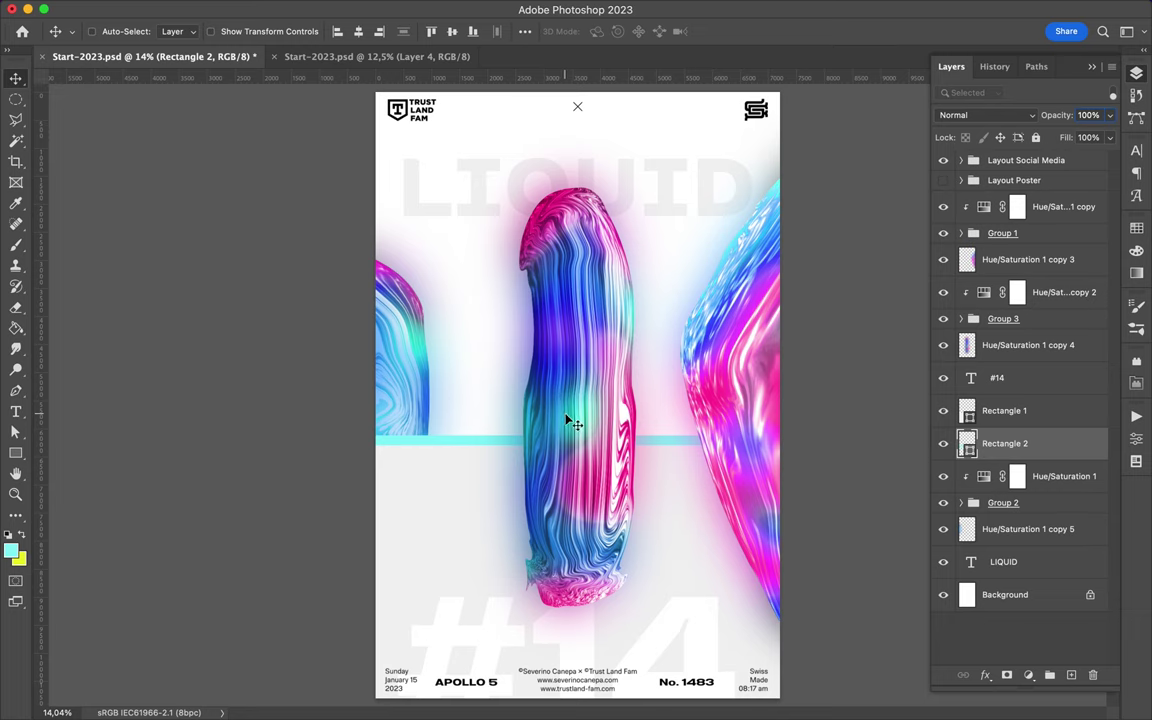
left_click_drag(1003, 500, 1003, 200)
left_click_drag(400, 400, 377, 420)
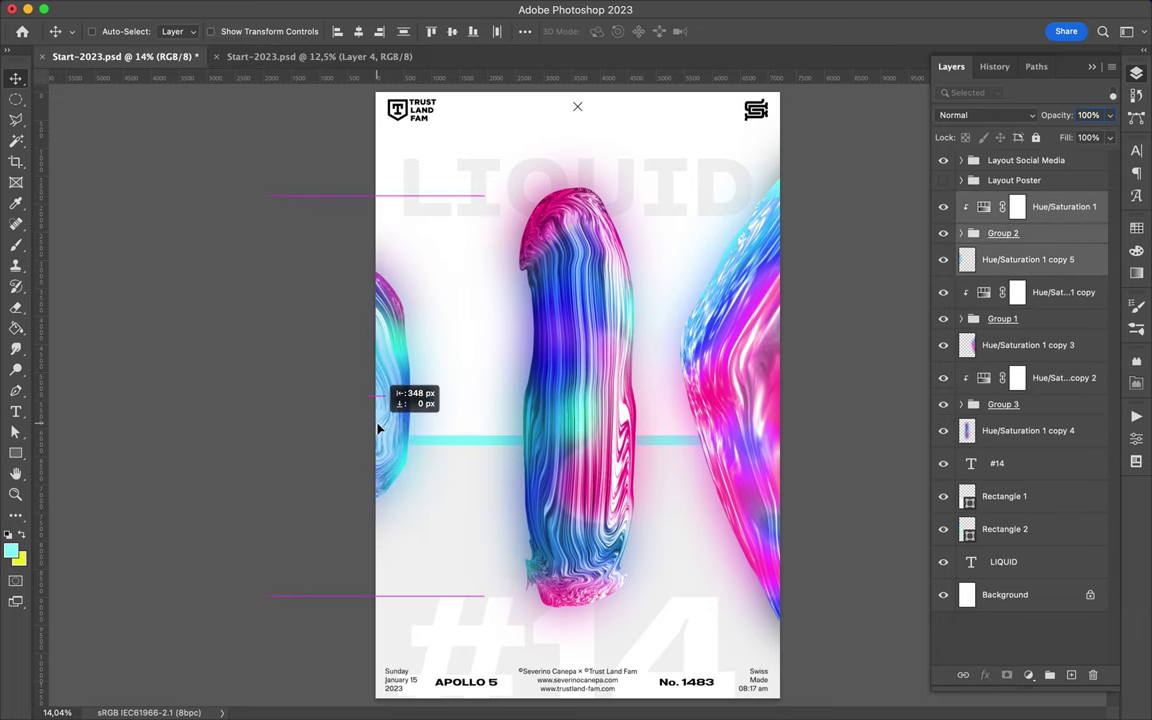
left_click(1063, 292)
left_click_drag(663, 349, 738, 349)
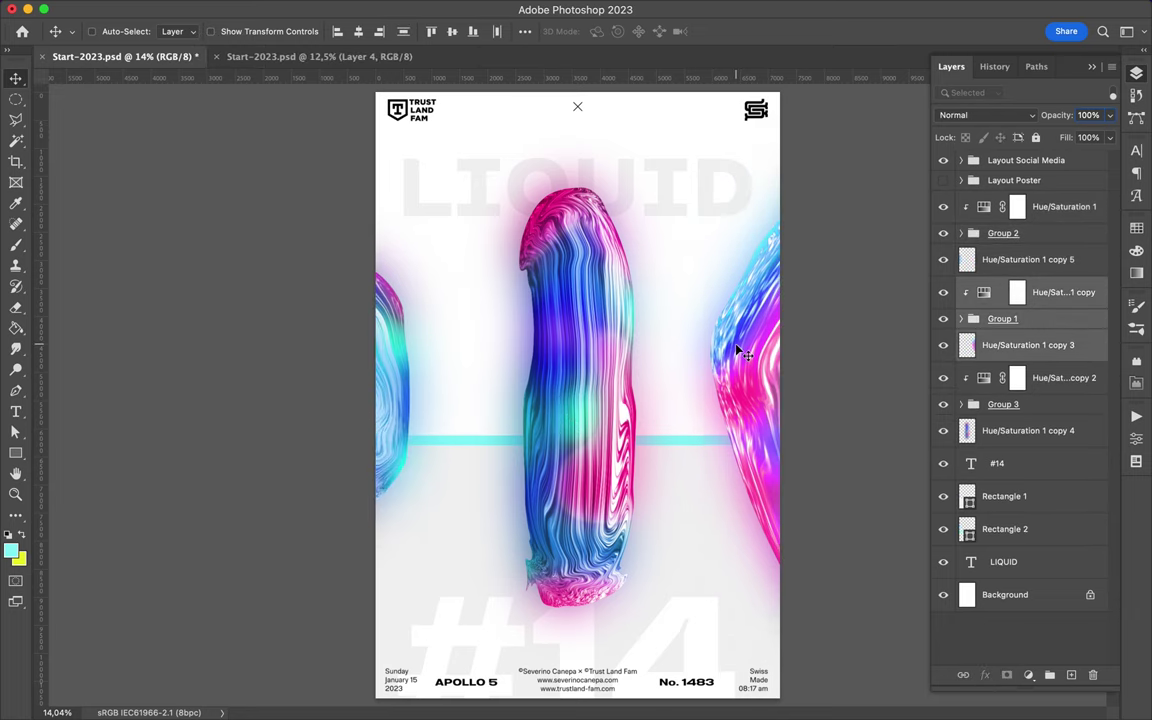
Move LIQUID down to mid-poster, enlarge #14, and place a diagonal line's two points.
left_click(1003, 561)
left_click(1136, 150)
left_click(1094, 173)
left_click_drag(692, 200, 707, 398)
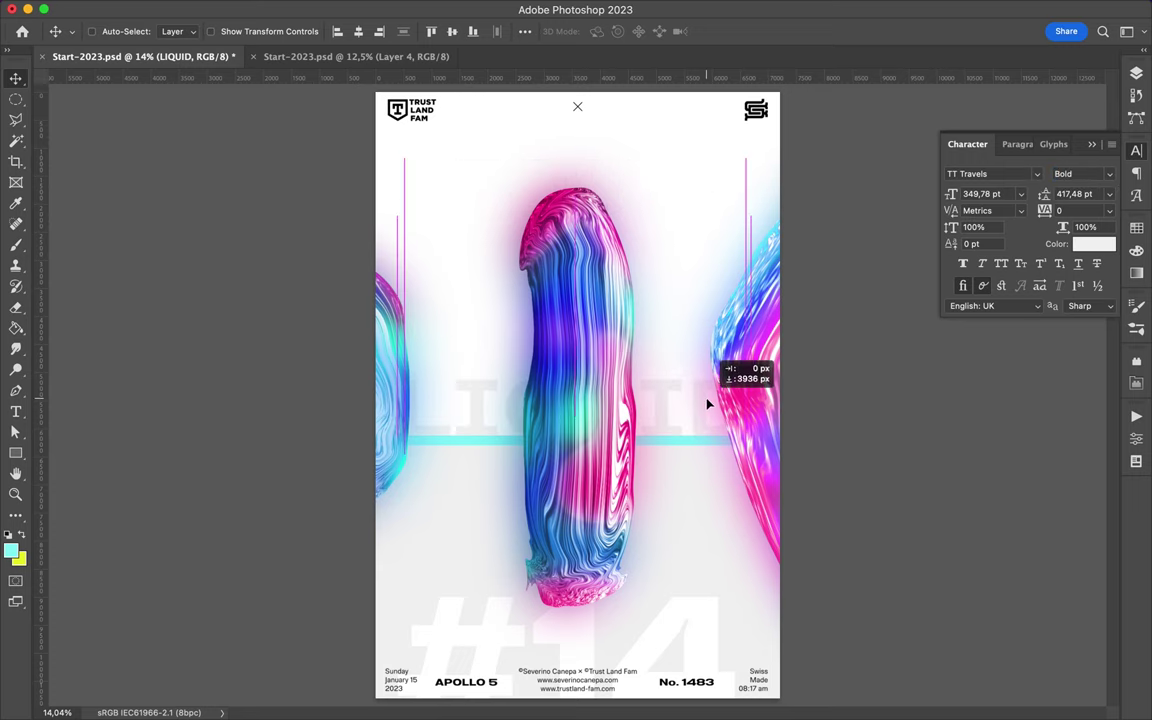
key("ctrl+t")
left_click_drag(607, 540, 600, 571)
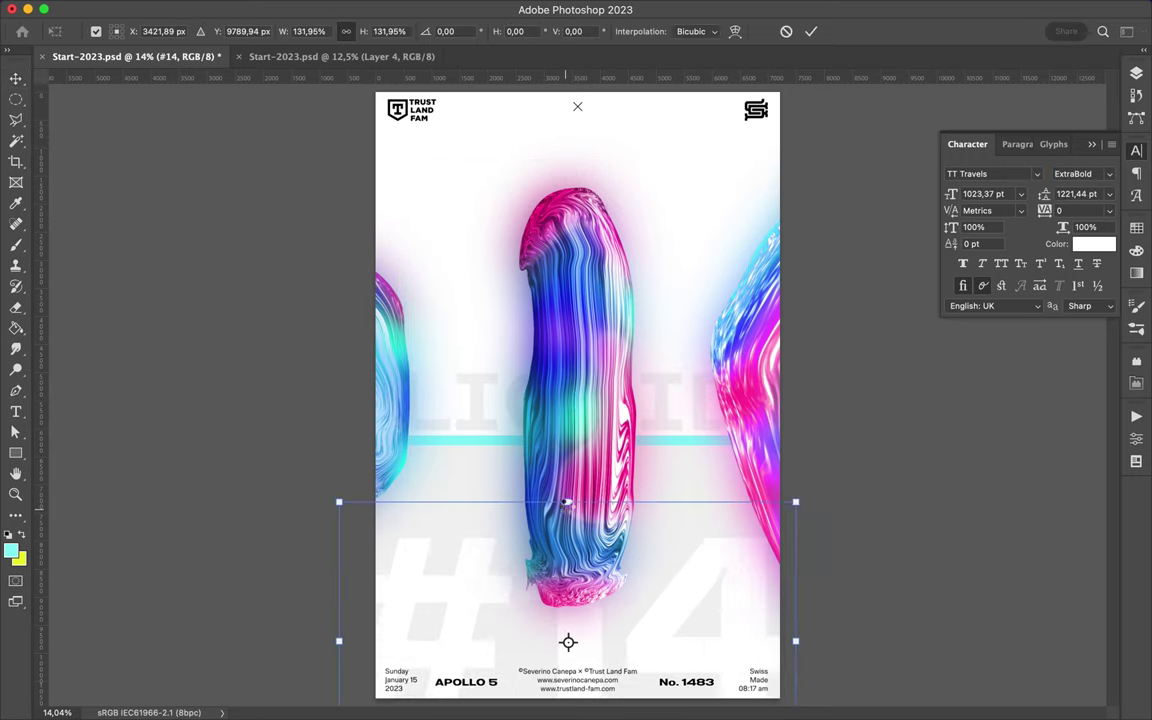
key("Return")
left_click(492, 268)
left_click(679, 505)
Give the diagonal line no fill and move its layer to the top of the stack.
key("a")
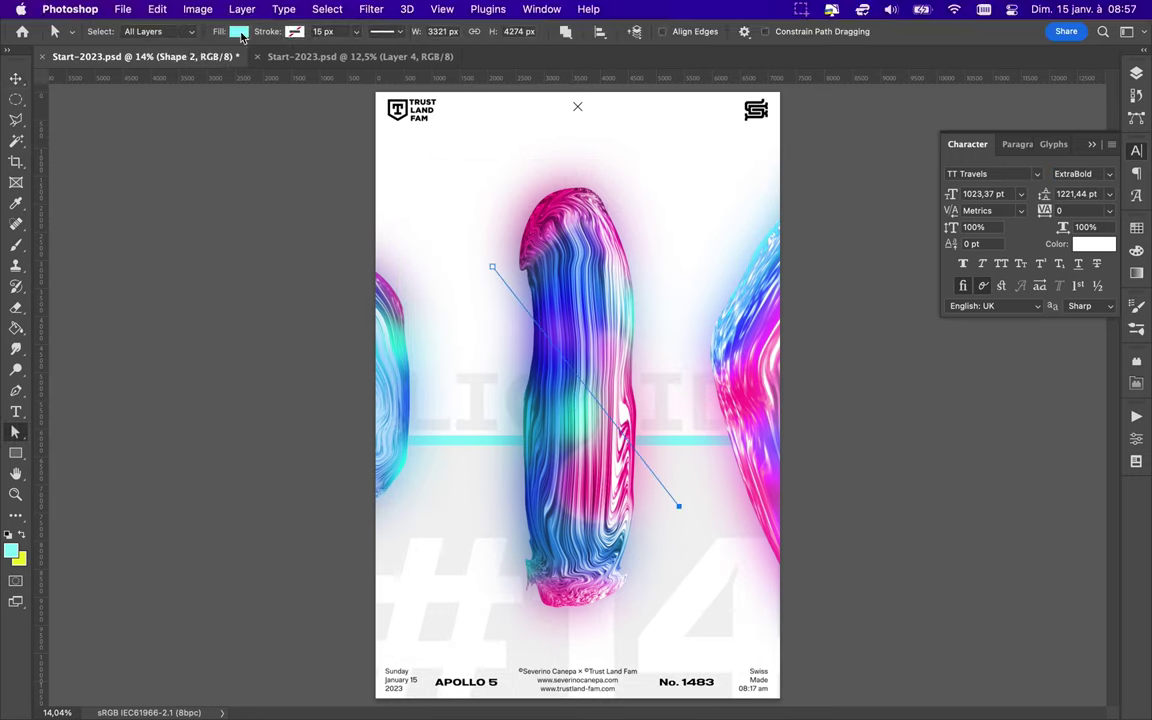
left_click(238, 31)
left_click(200, 57)
left_click(1136, 73)
left_click_drag(997, 463, 997, 197)
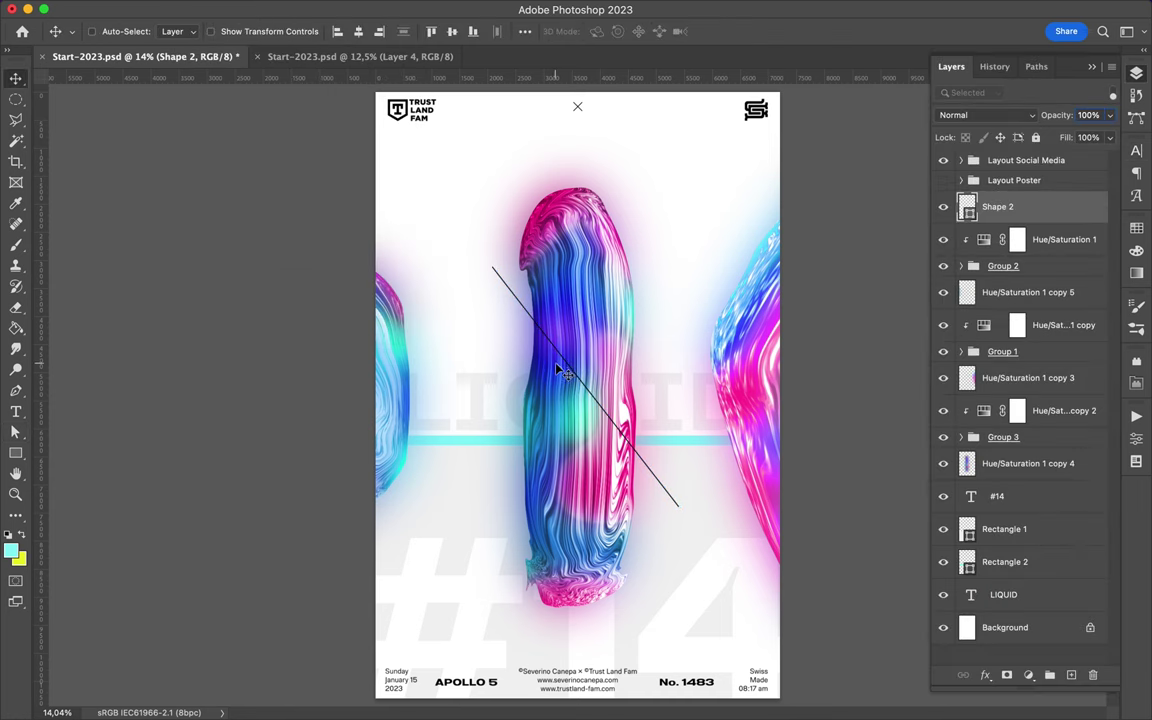
Duplicate the diagonal line and slide the thicker copy up-left along it.
key("ctrl+alt+t")
key("Escape")
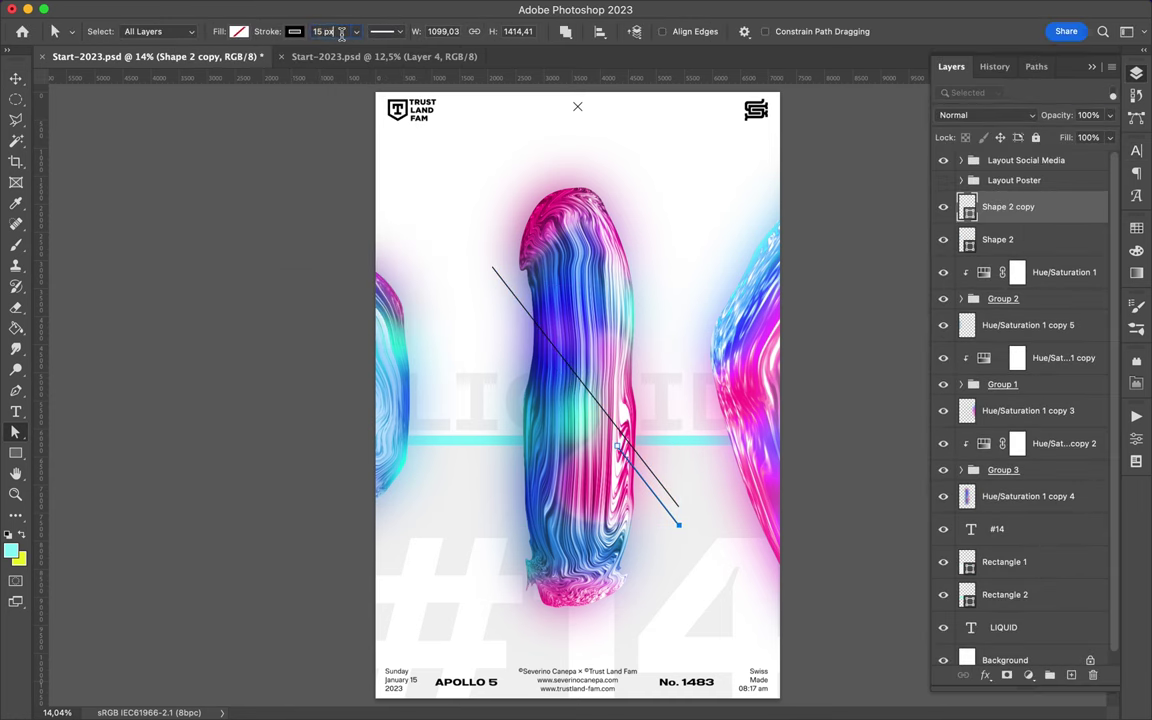
key("v")
left_click_drag(656, 500, 600, 400)
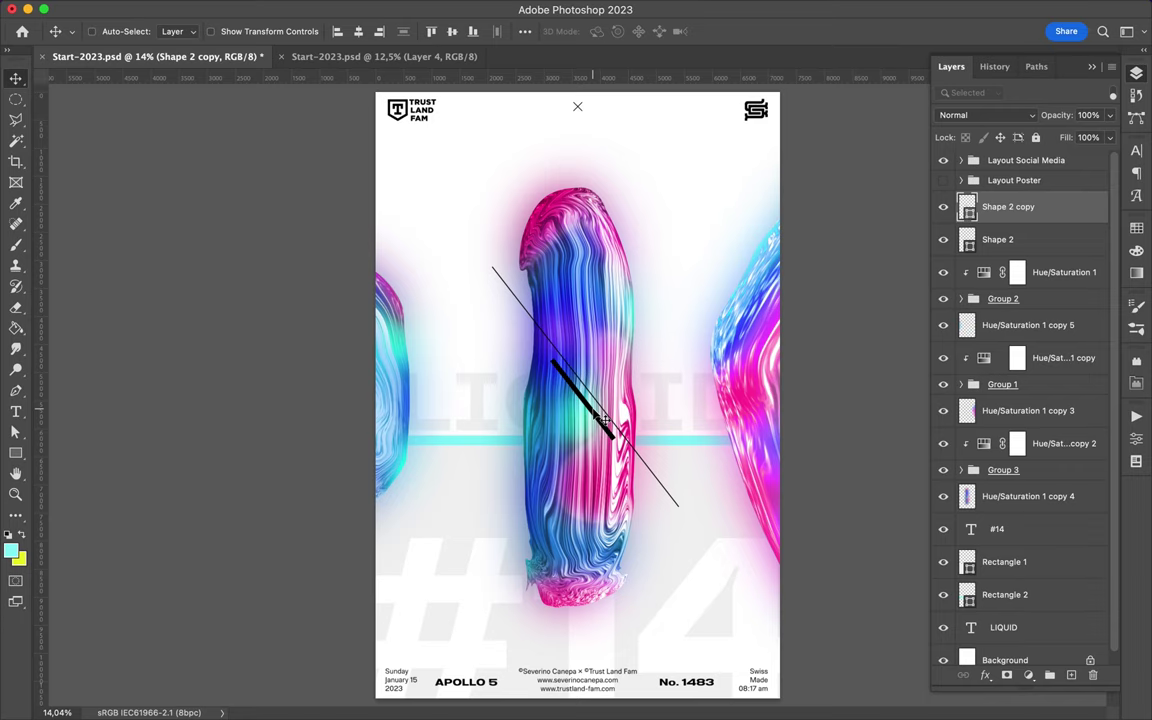
left_click(460, 446, "ctrl")
left_click(478, 419, "ctrl")
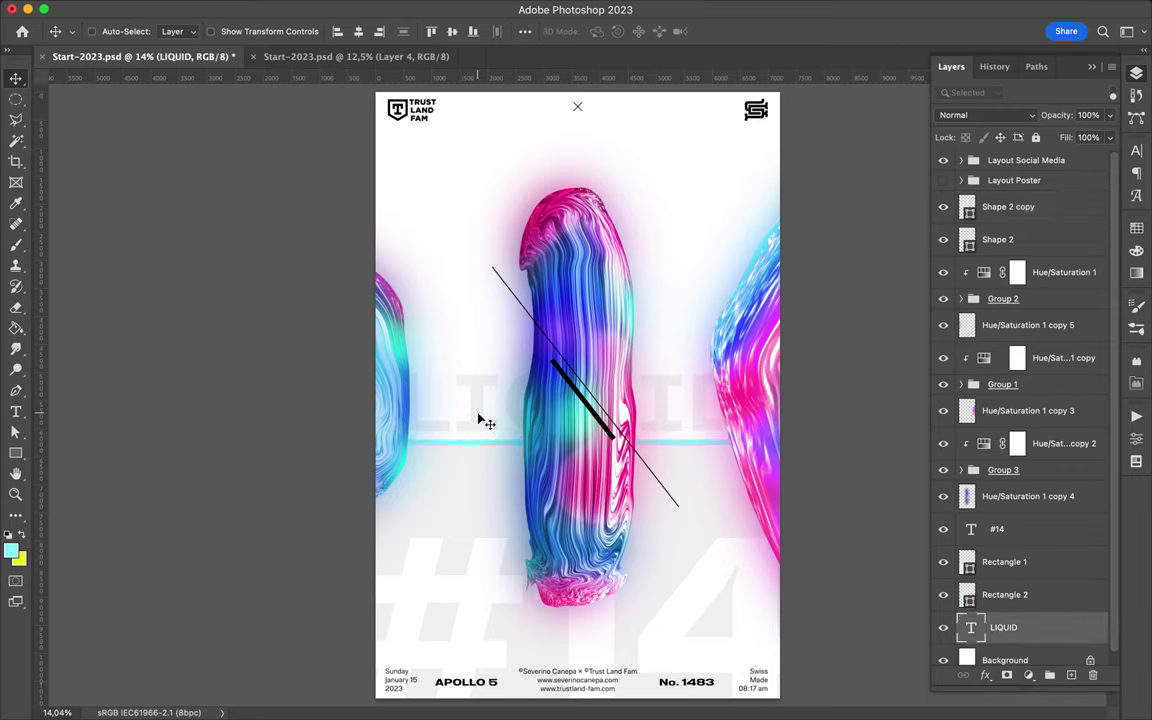
key("a")
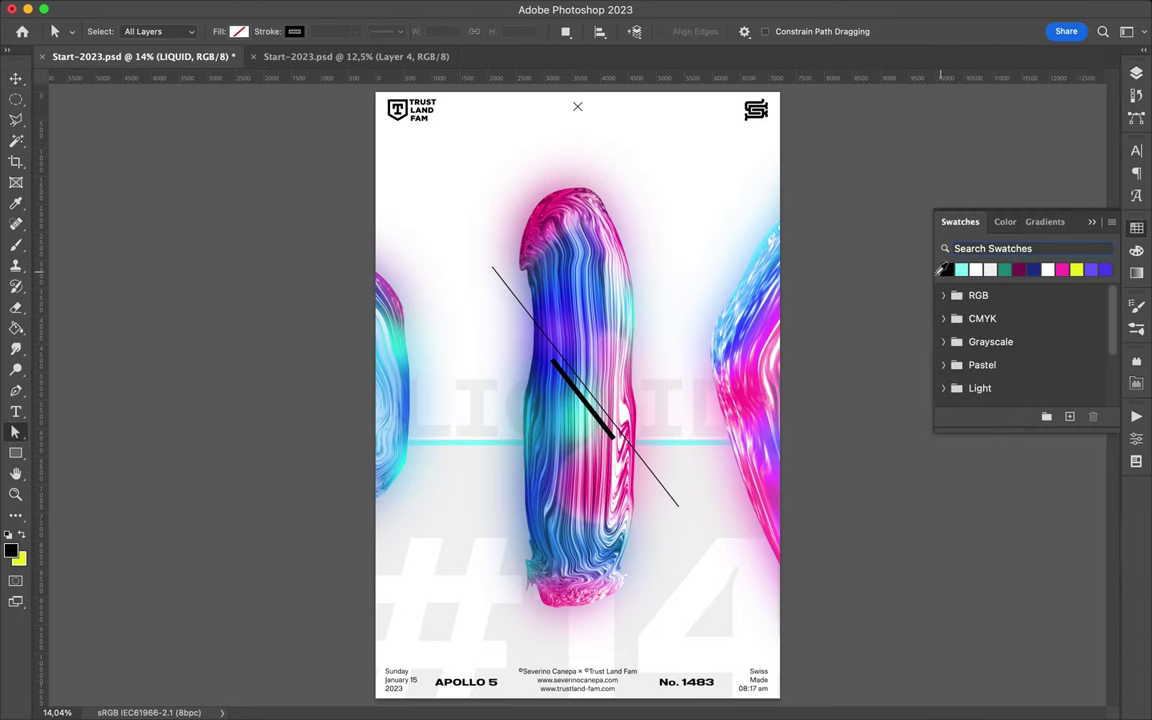
Duplicate the LIQUID text, shrink the copy, and move it to the poster's top.
key("ctrl+j")
key("ctrl+t")
left_click_drag(600, 400, 560, 340)
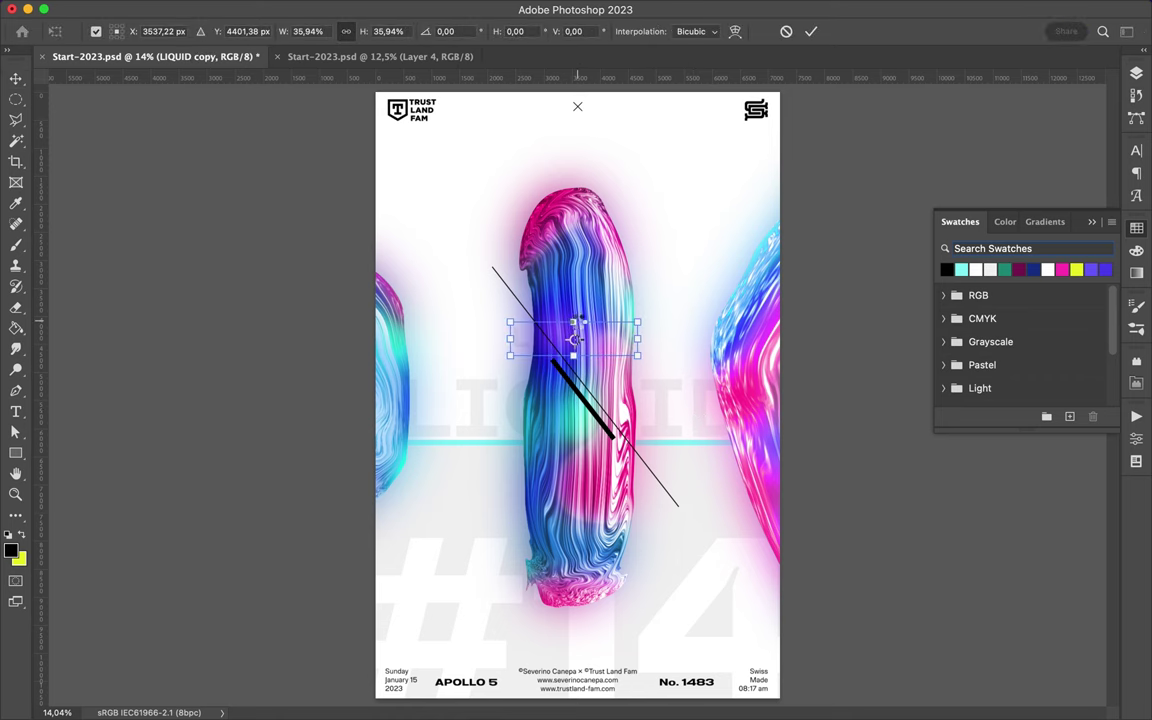
key("Return")
key("F7")
left_click_drag(1035, 628, 1010, 257)
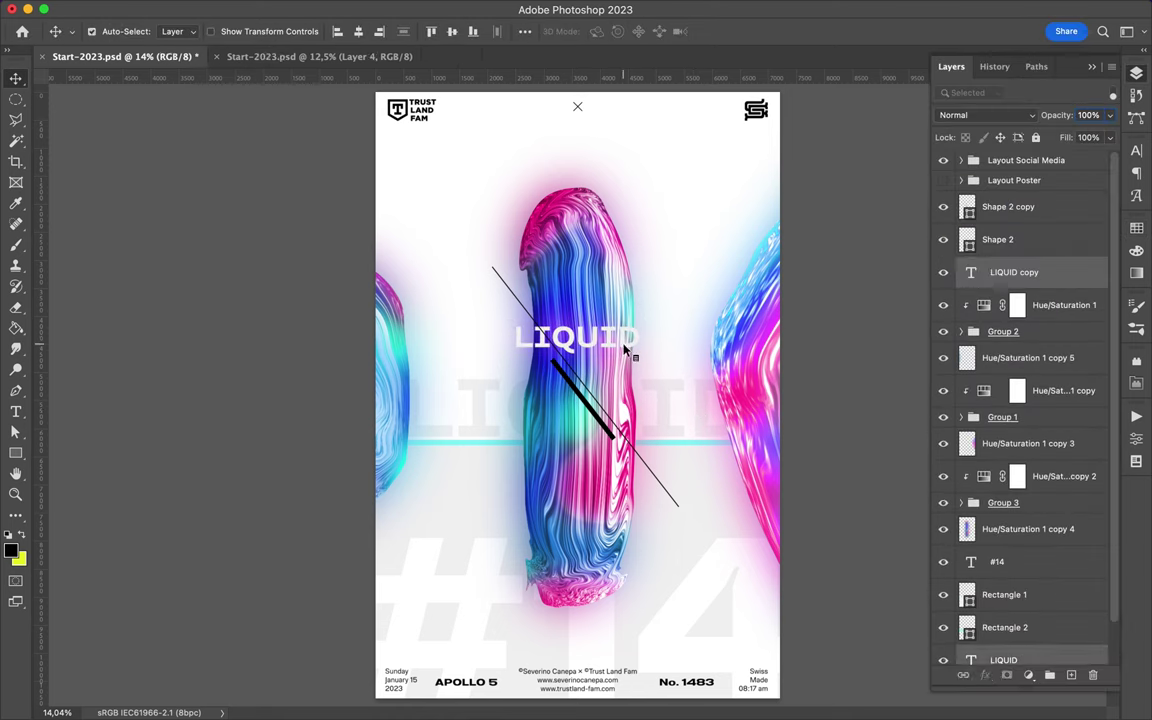
left_click_drag(632, 345, 632, 166)
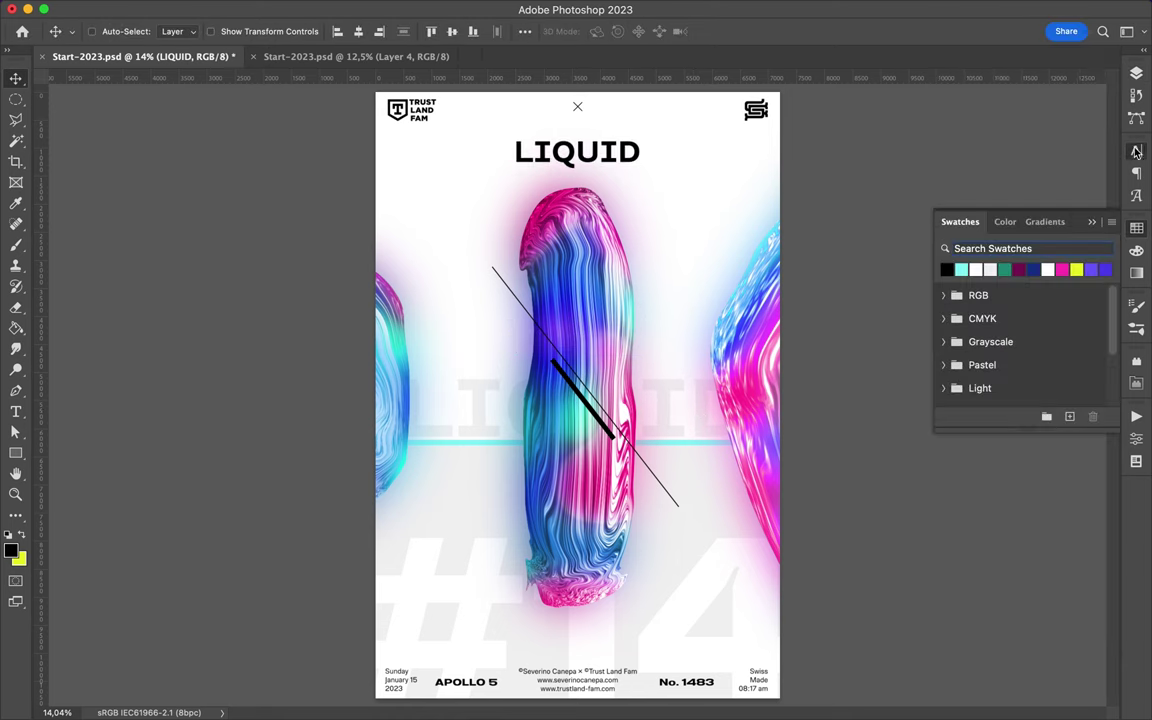
Set the top LIQUID title to DemiBold, 66 pt, with tracking 1000.
left_click(1136, 150)
left_click(1080, 173)
left_click(1060, 250)
key("Down")
key("Down")
left_click(975, 193)
type("86")
key("Return")
left_click(1075, 210)
type("1000")
key("Return")
left_click(975, 193)
type("66")
key("Return")
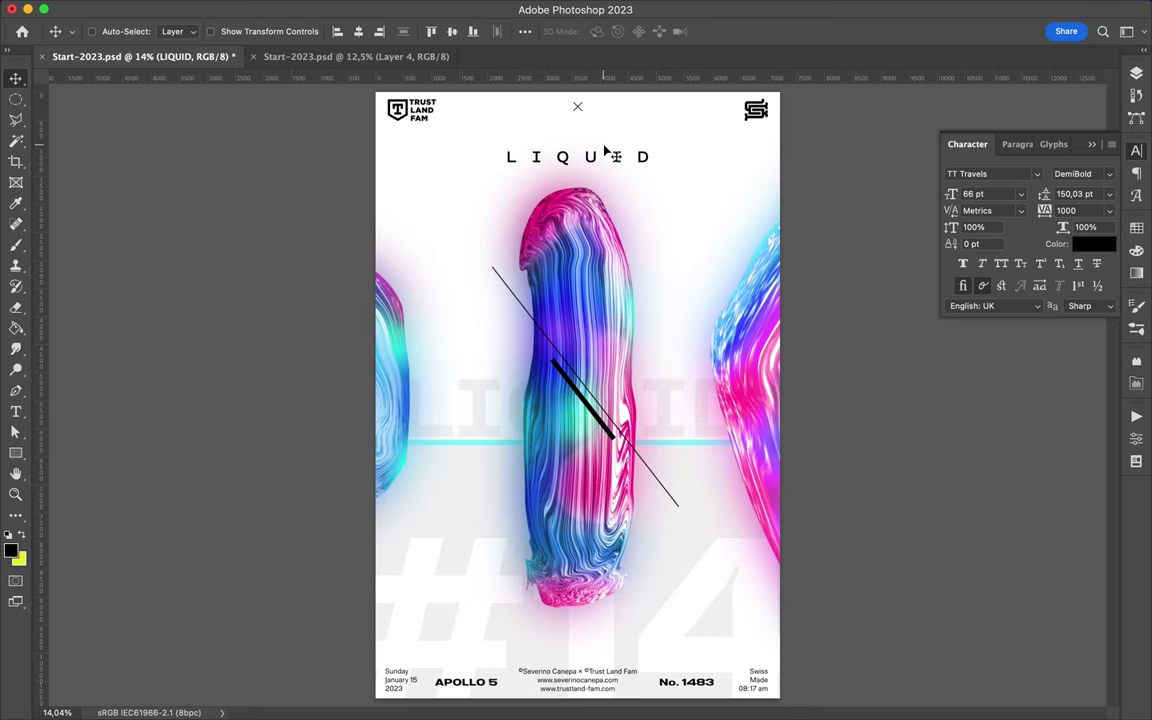